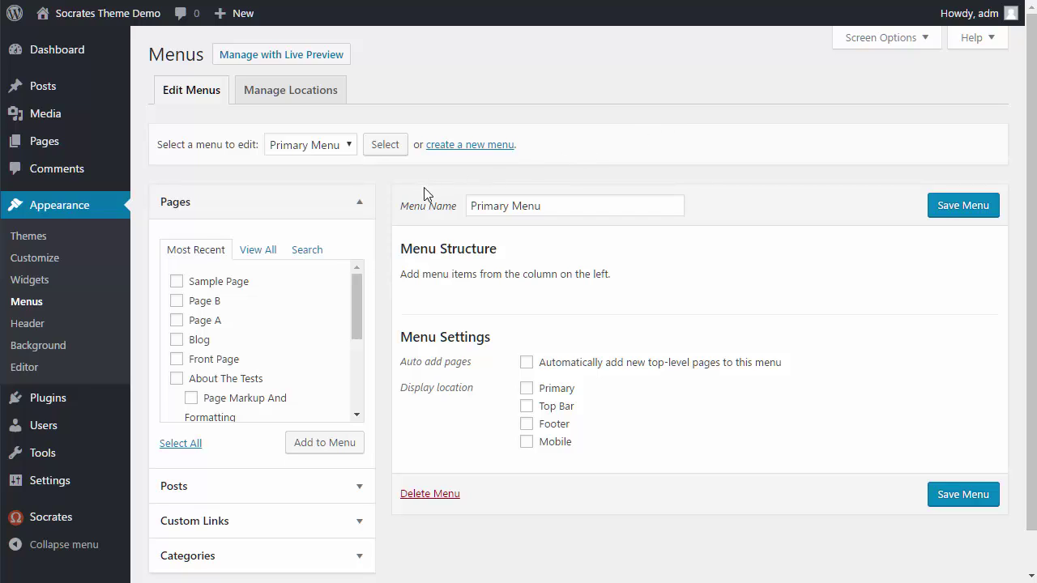
Review the theme's menu location assignments and look over the demo site's front page from header to footer
left_click(292, 110)
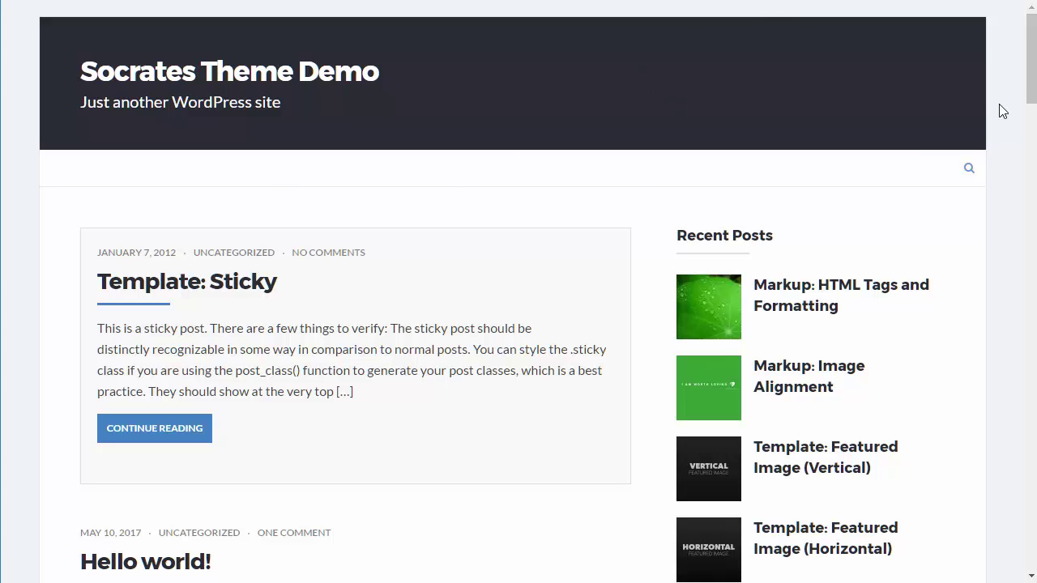
left_click_drag(1030, 81, 1029, 547)
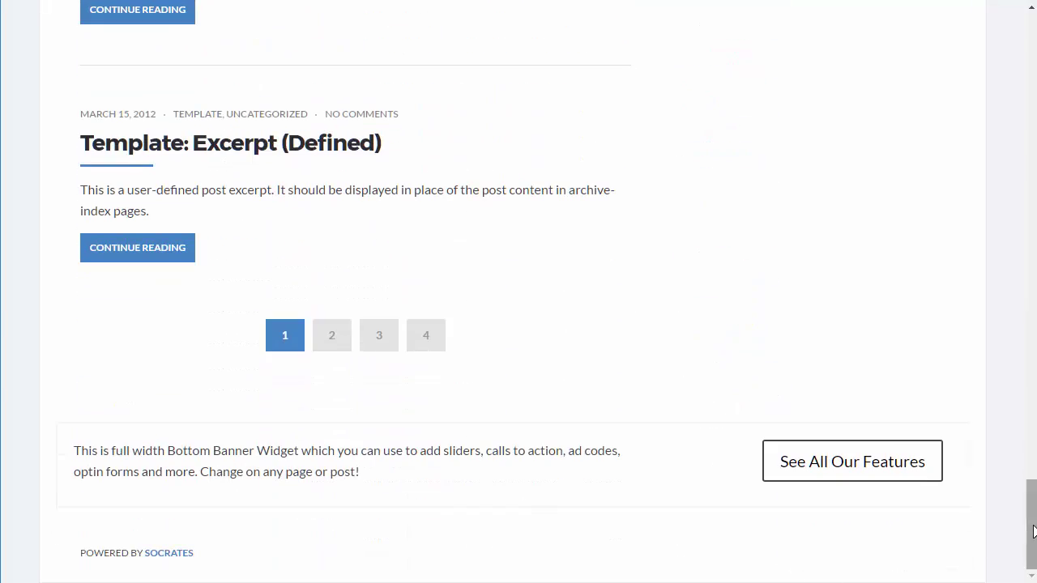
left_click_drag(1031, 495, 1015, 40)
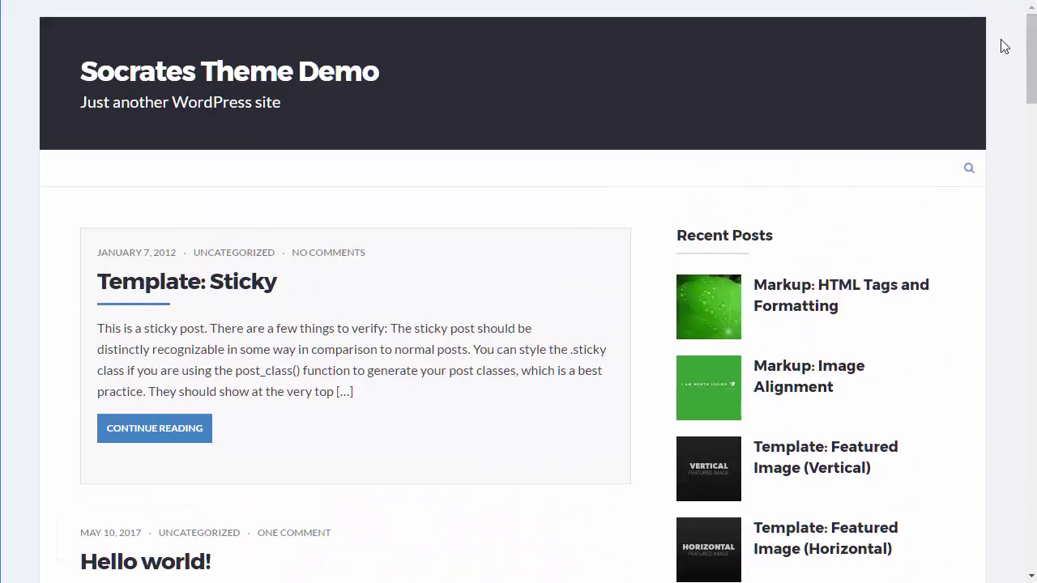
left_click(503, 1)
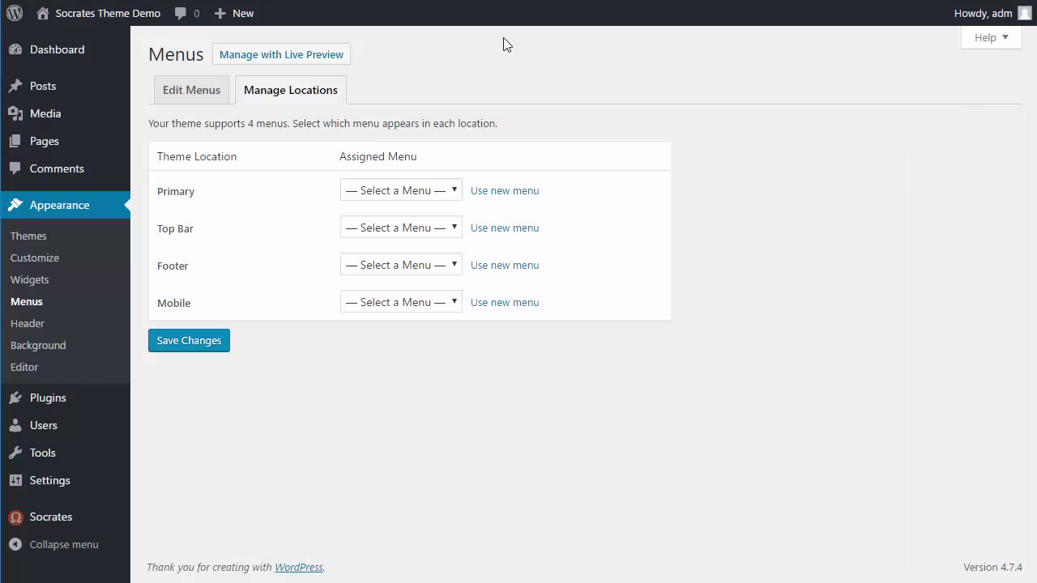
Add the Sample Page, Page B and Page A pages to the Primary Menu
left_click(199, 95)
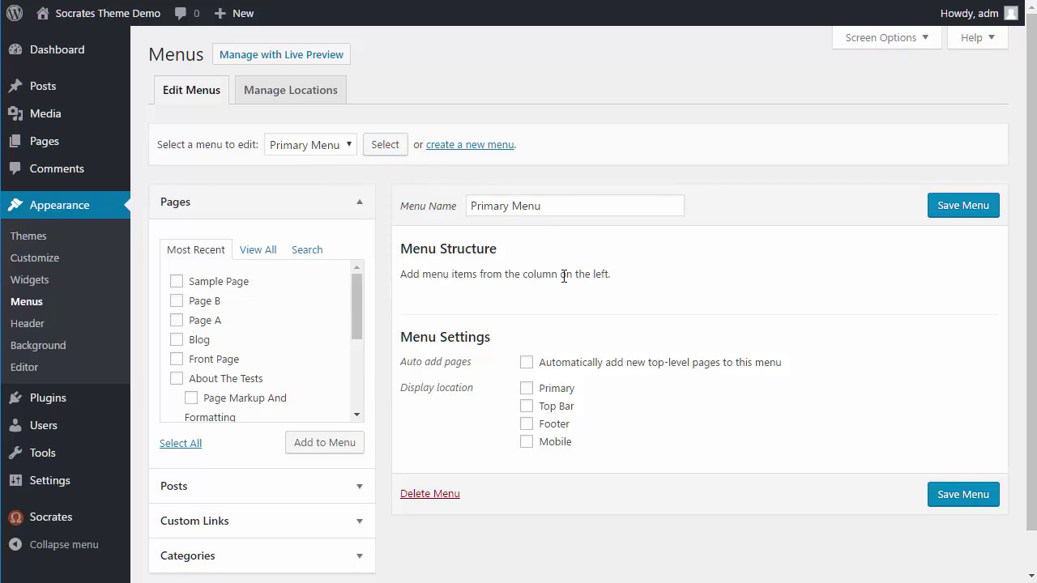
left_click(176, 282)
left_click(176, 300)
left_click(177, 320)
left_click(316, 442)
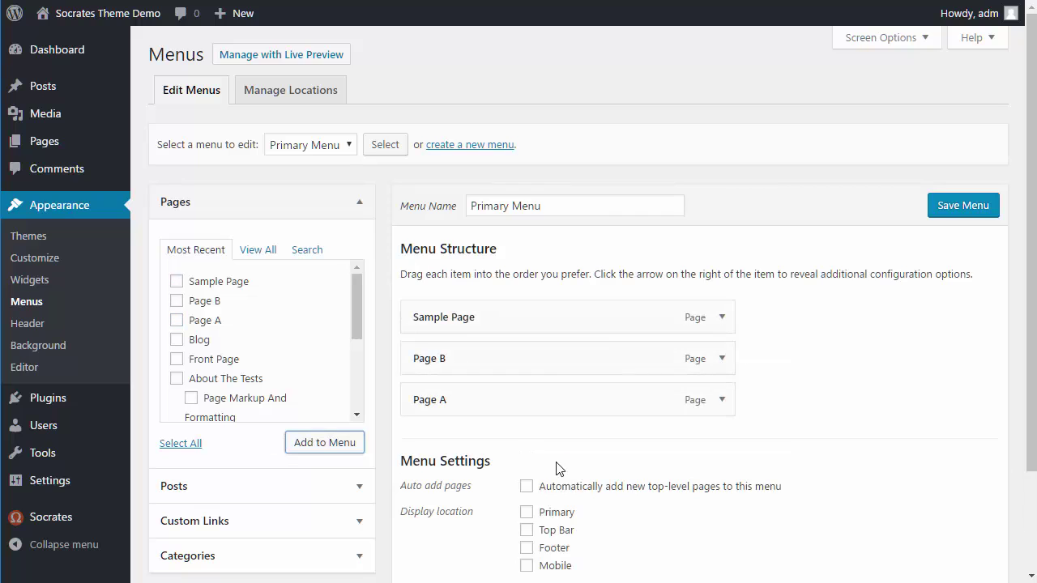
Add the Hello world! post to the Primary Menu
left_click(359, 487)
left_click(175, 318)
left_click(312, 477)
Arrange the menu so Page A follows Sample Page, with Page B and Hello world! nested beneath Page A as sub items
left_click_drag(471, 444, 506, 442)
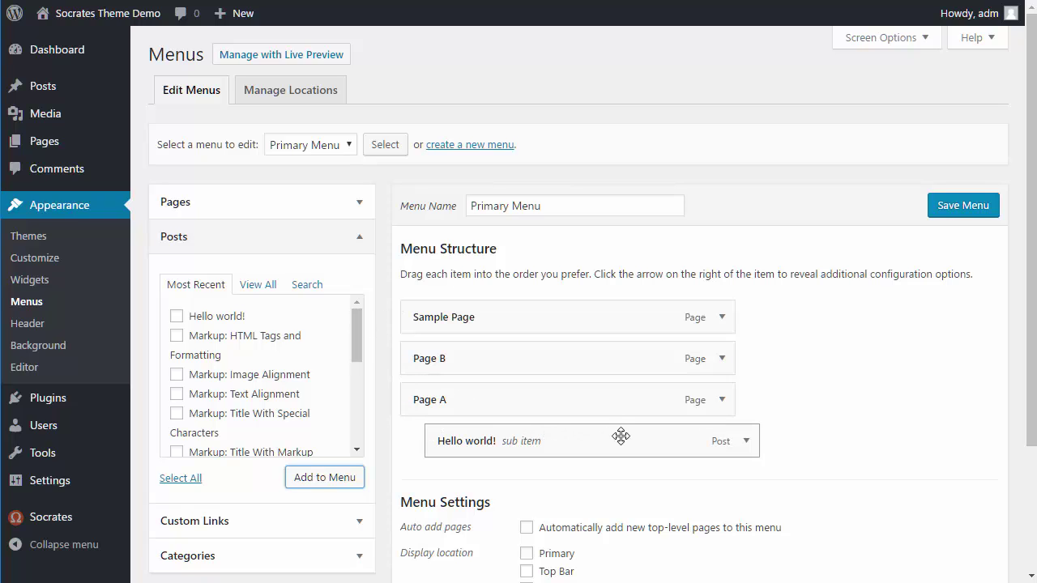
left_click_drag(498, 398, 481, 370)
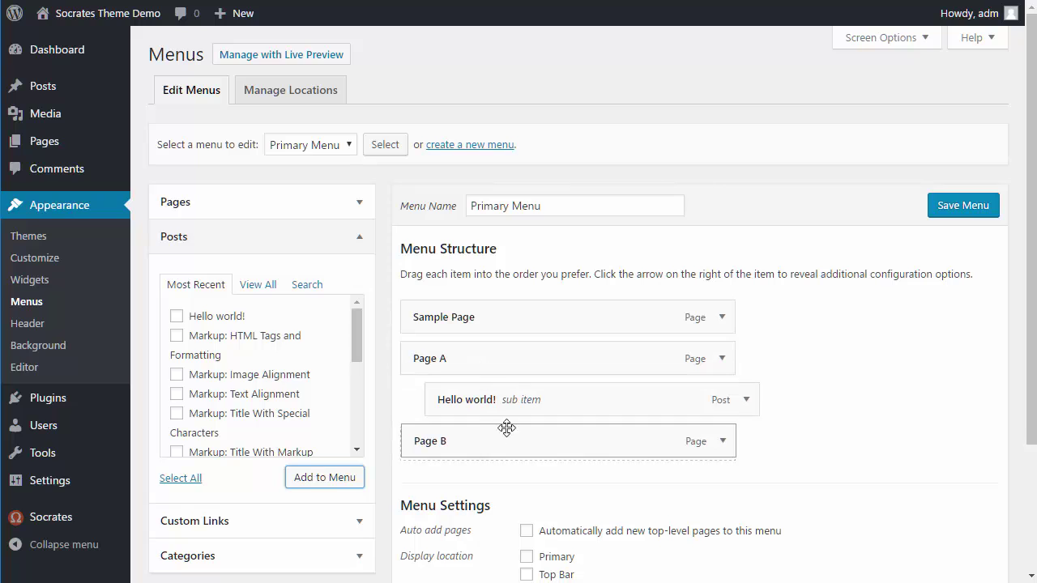
left_click_drag(502, 442, 527, 397)
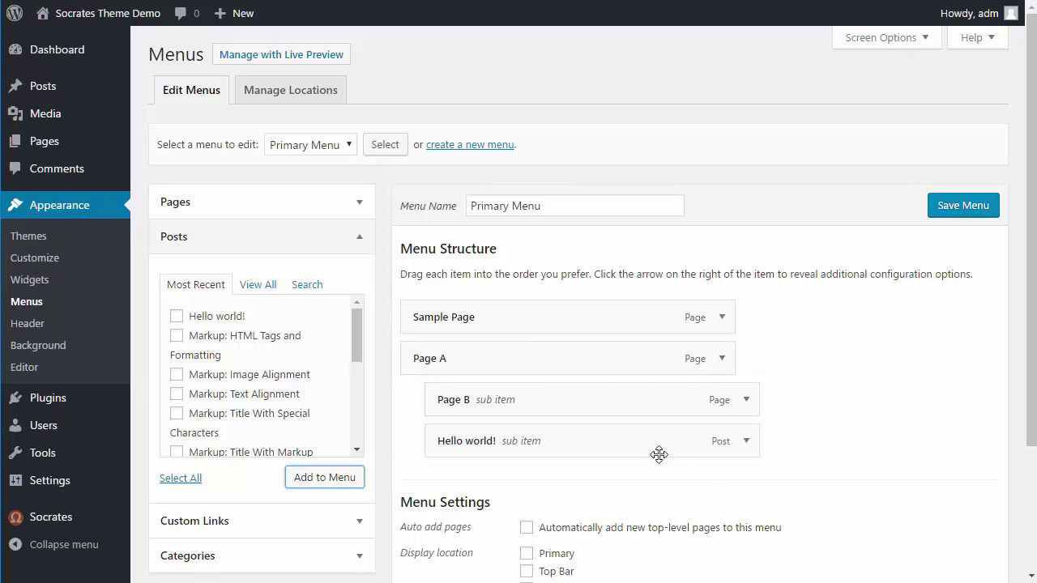
Assign the Primary Menu to the Primary display location and save the menu
left_click(966, 204)
scroll(1035, 189, "down", 5)
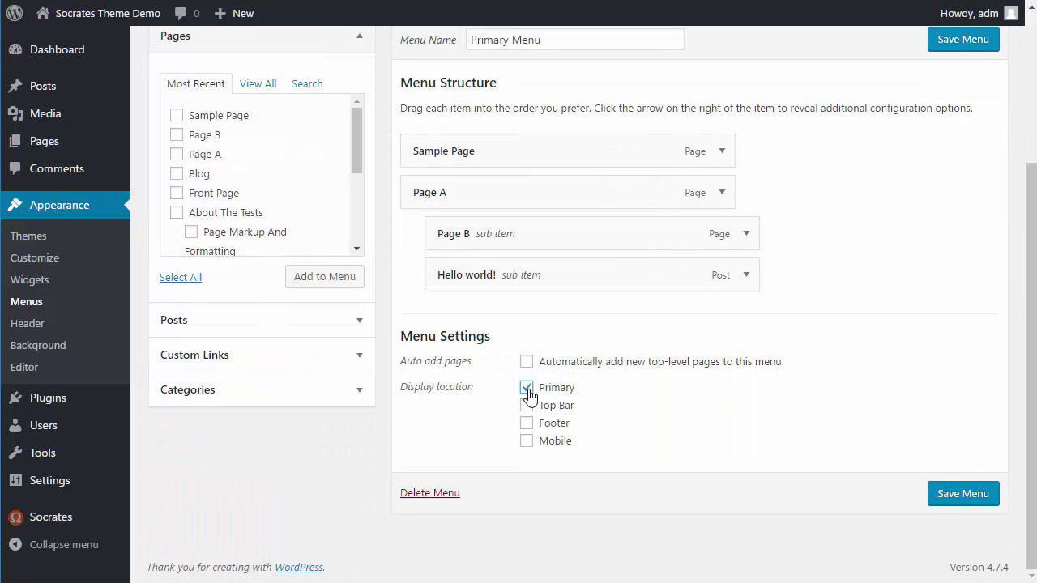
left_click(949, 500)
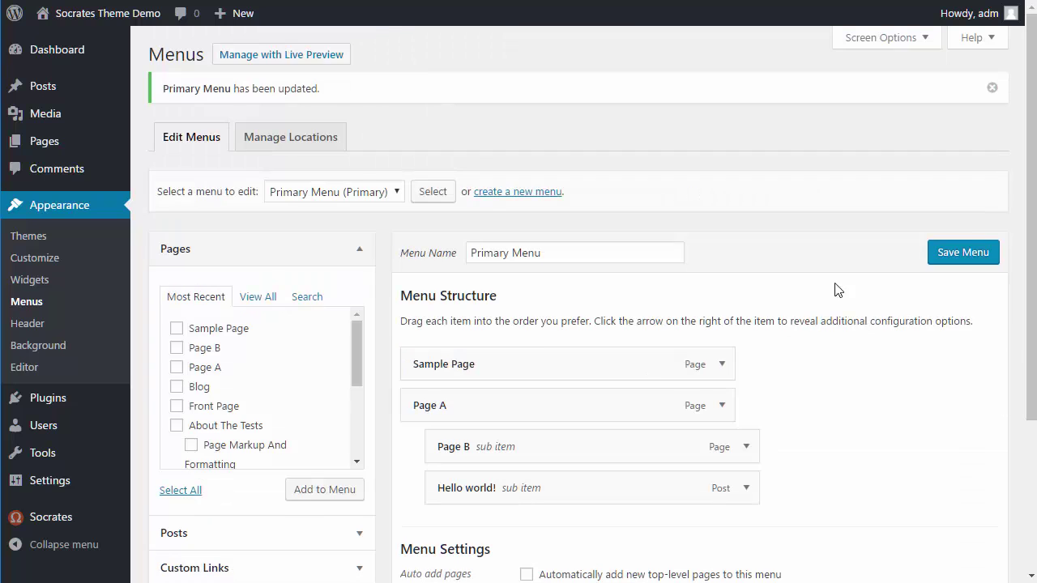
Check the menu location assignments and the Page A submenu in the demo site's navigation
left_click(298, 143)
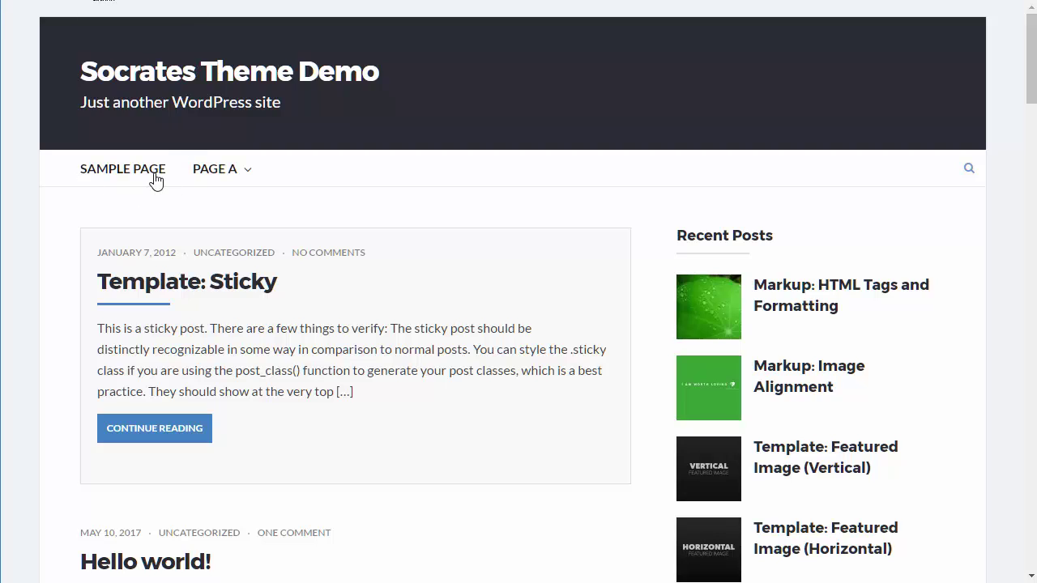
mouse_move(213, 176)
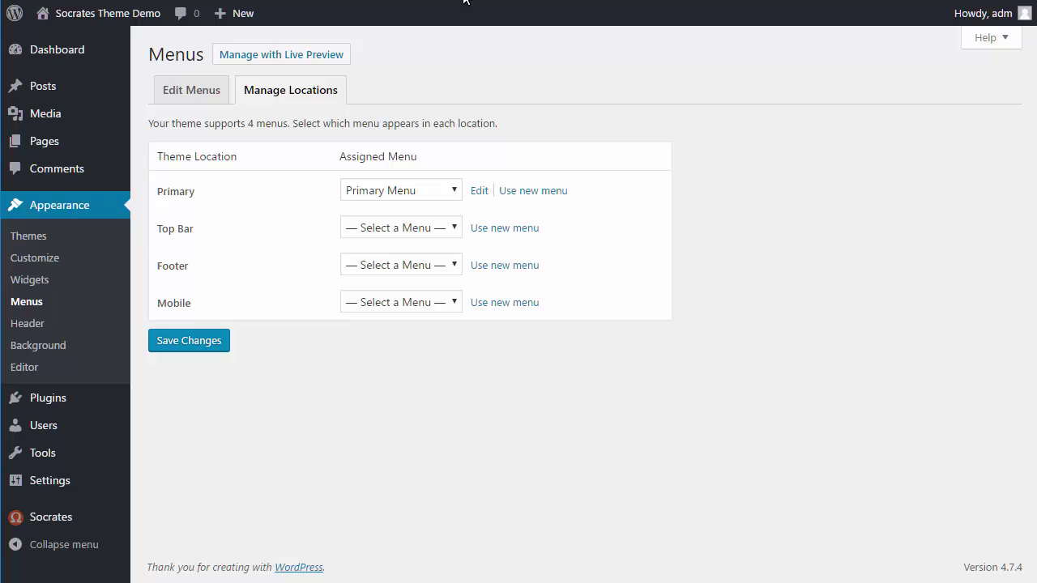
Load the Top Menu for editing and add the Blog and Front Page pages to it
left_click(212, 92)
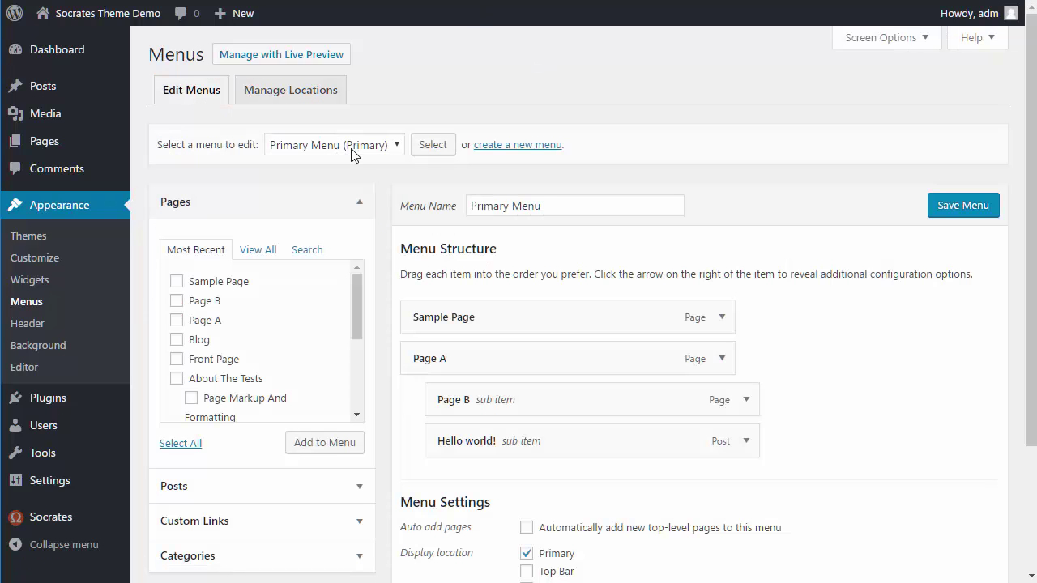
left_click(385, 155)
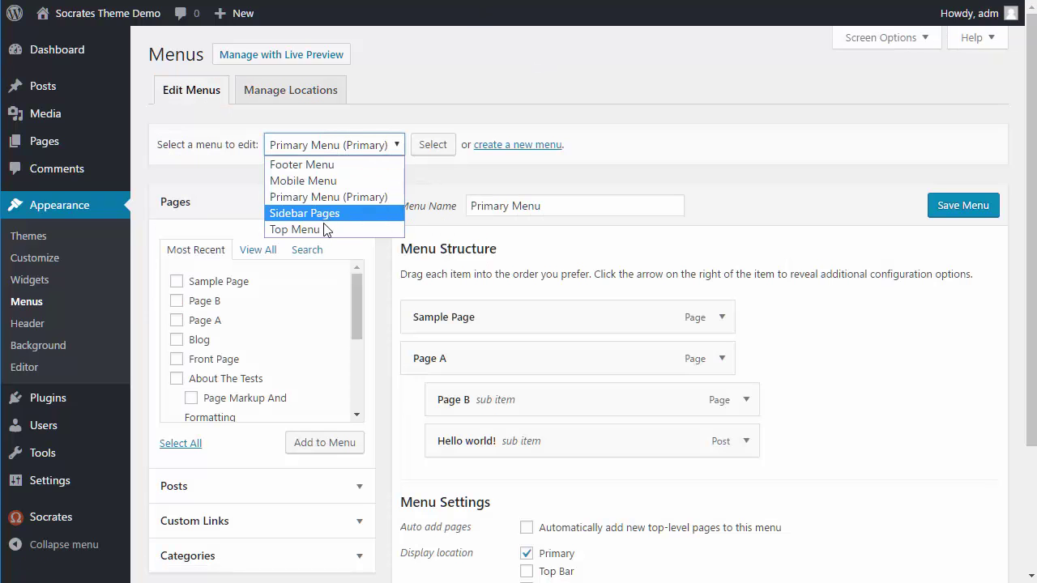
left_click(323, 229)
left_click(431, 144)
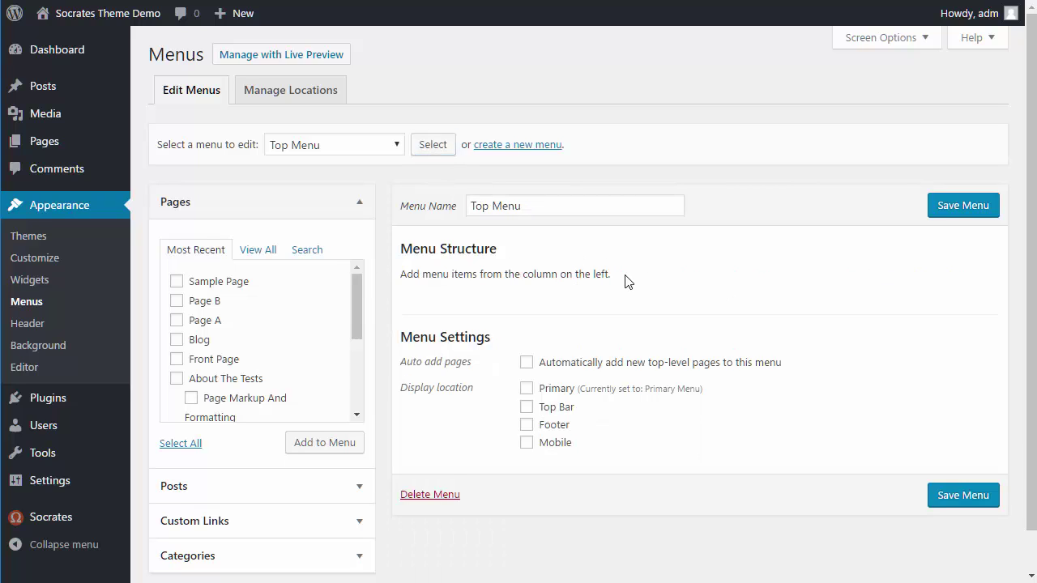
left_click(176, 340)
left_click(176, 359)
left_click(333, 447)
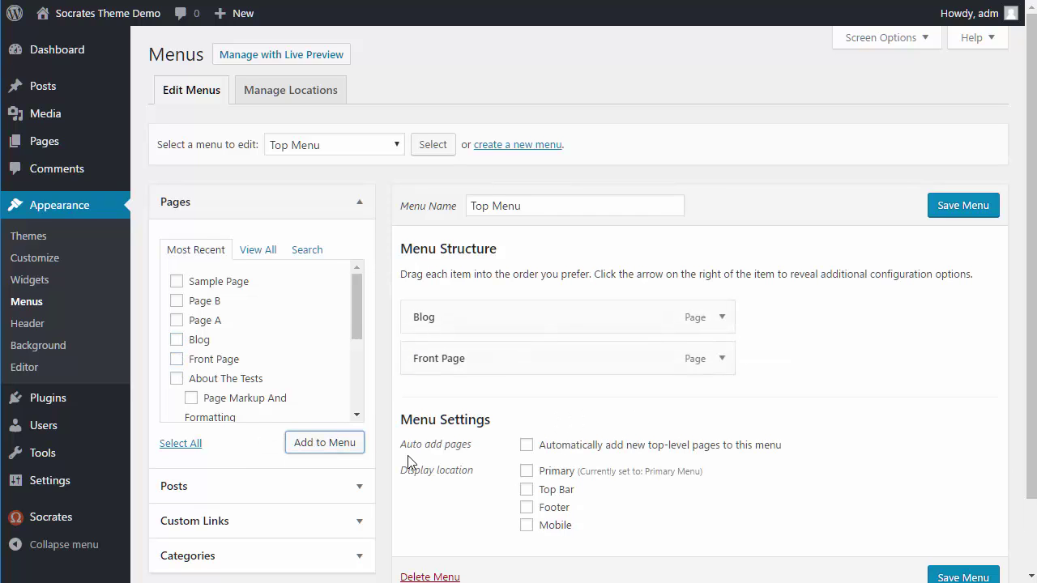
Assign the Top Menu to the Top Bar display location and save the menu
left_click(963, 206)
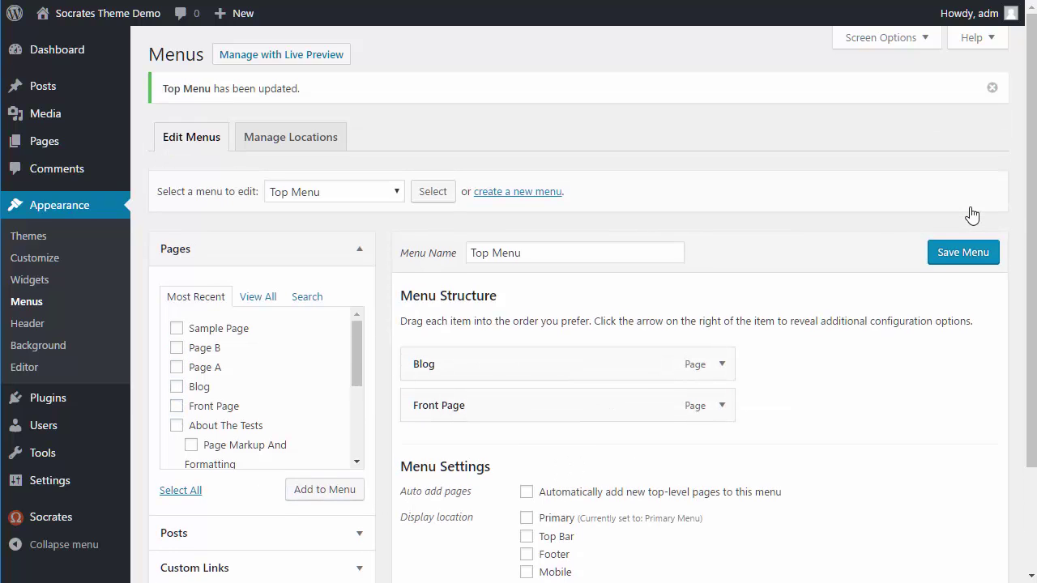
left_click(527, 537)
left_click(944, 257)
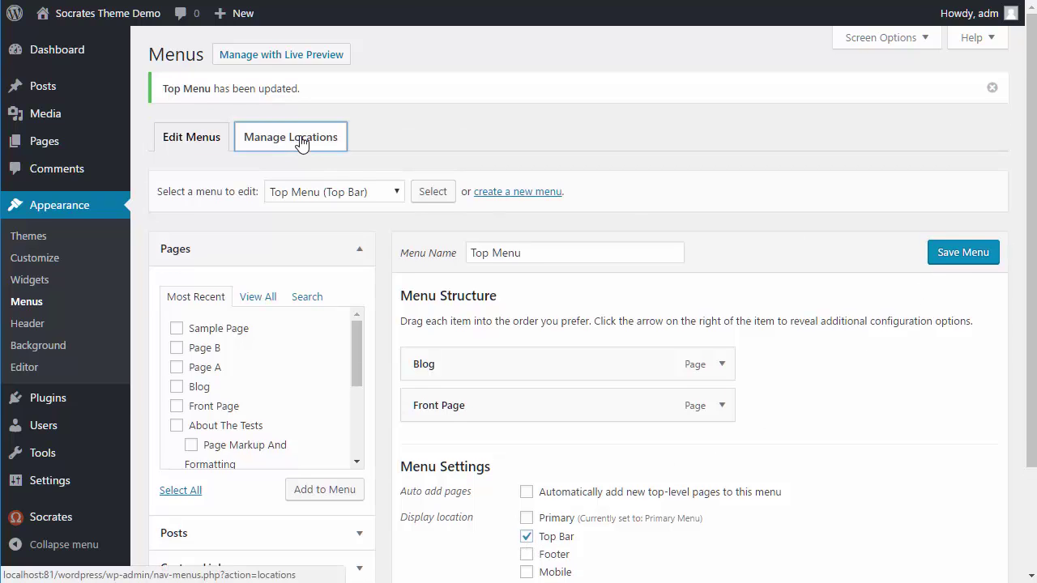
Assign the Primary Menu to the Footer theme location, save the location changes and check the demo site
left_click(305, 139)
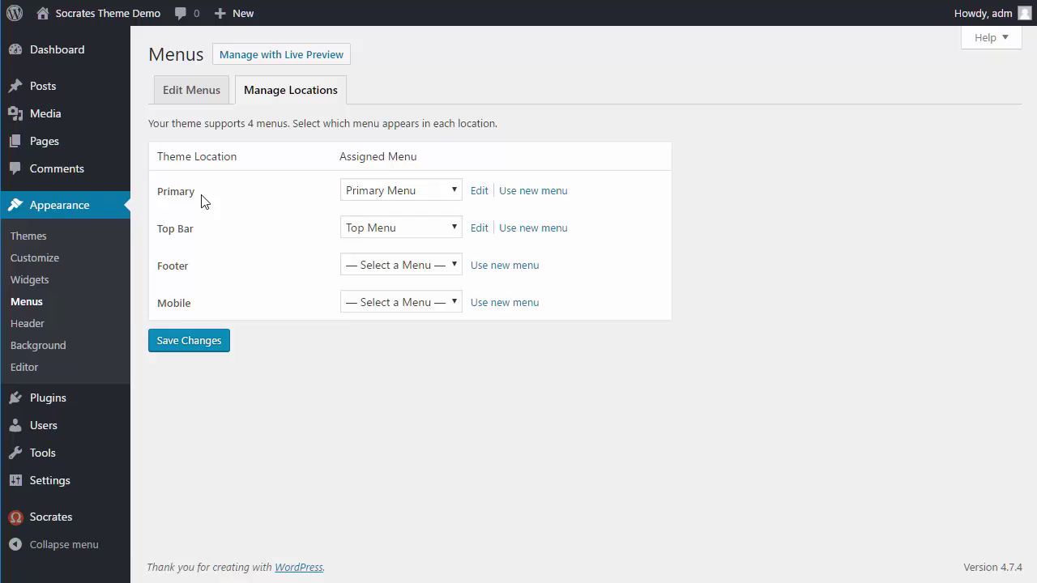
left_click(372, 270)
left_click(378, 301)
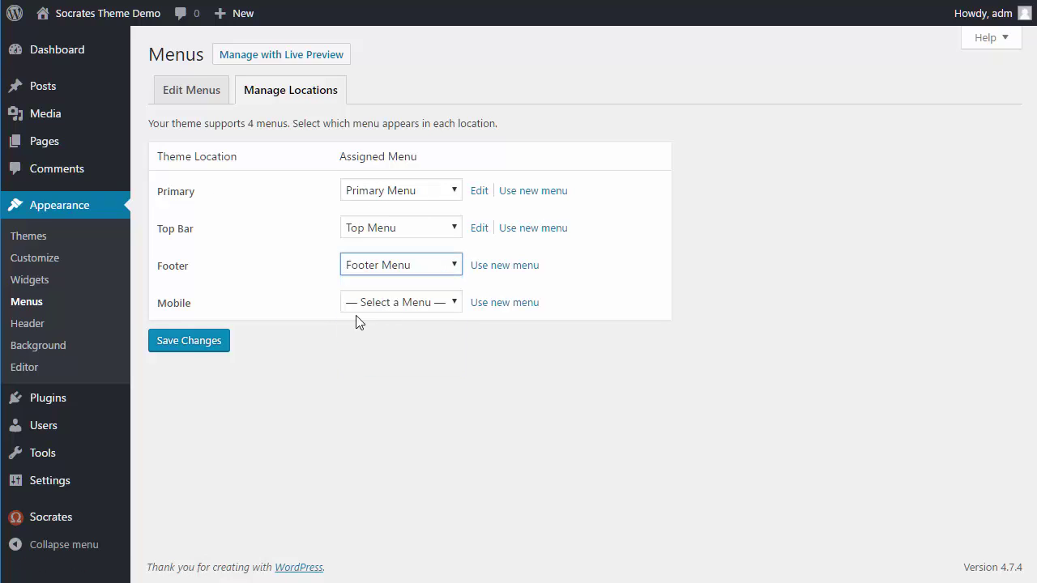
left_click(356, 272)
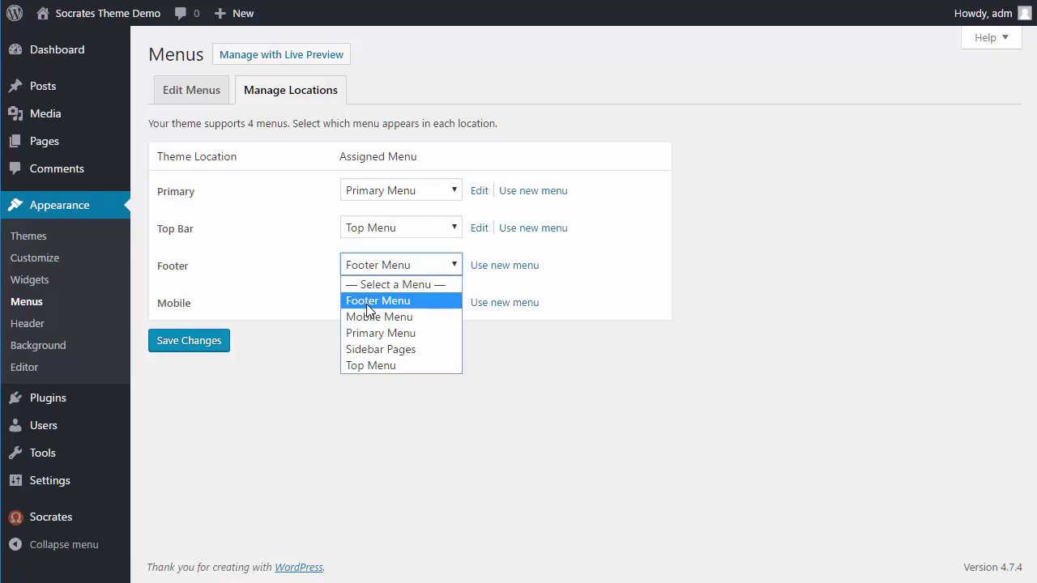
left_click(369, 332)
left_click(208, 343)
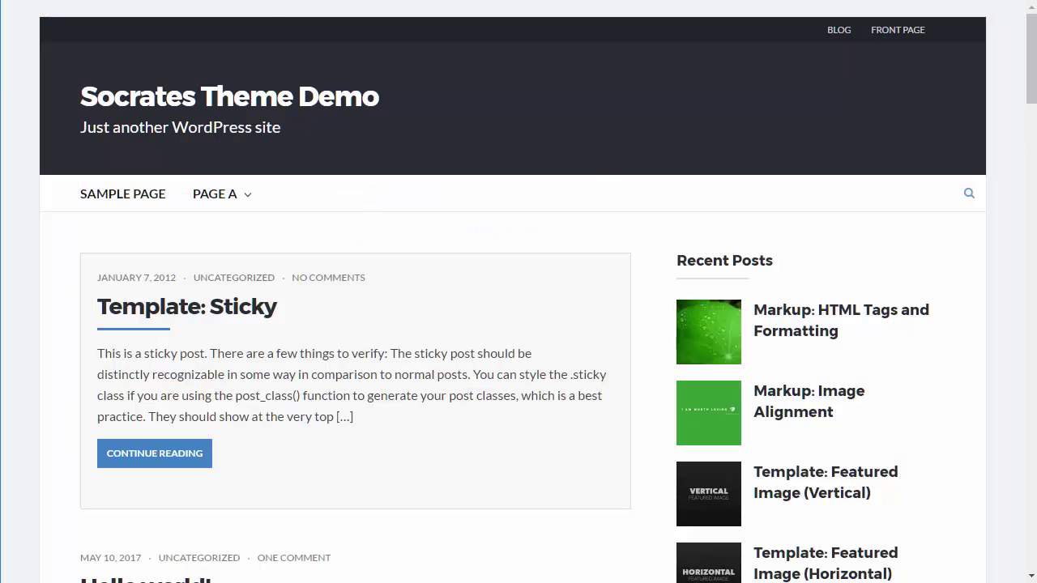
left_click_drag(1030, 69, 1031, 481)
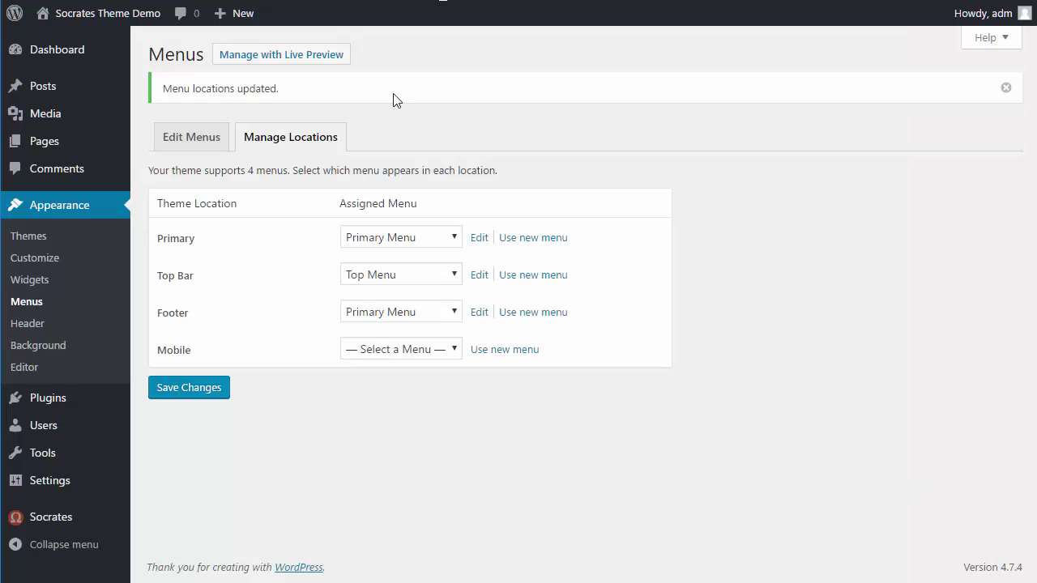
Load the Footer Menu for editing and add the Post Formats, Uncategorized and Template categories to it
left_click(195, 143)
left_click(384, 152)
left_click(379, 166)
left_click(468, 148)
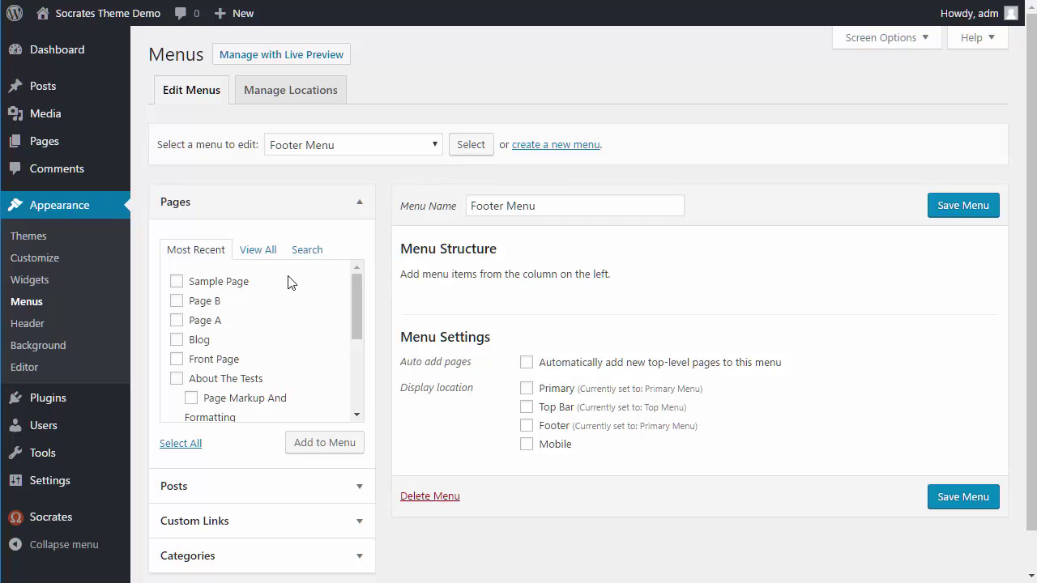
left_click_drag(354, 307, 339, 402)
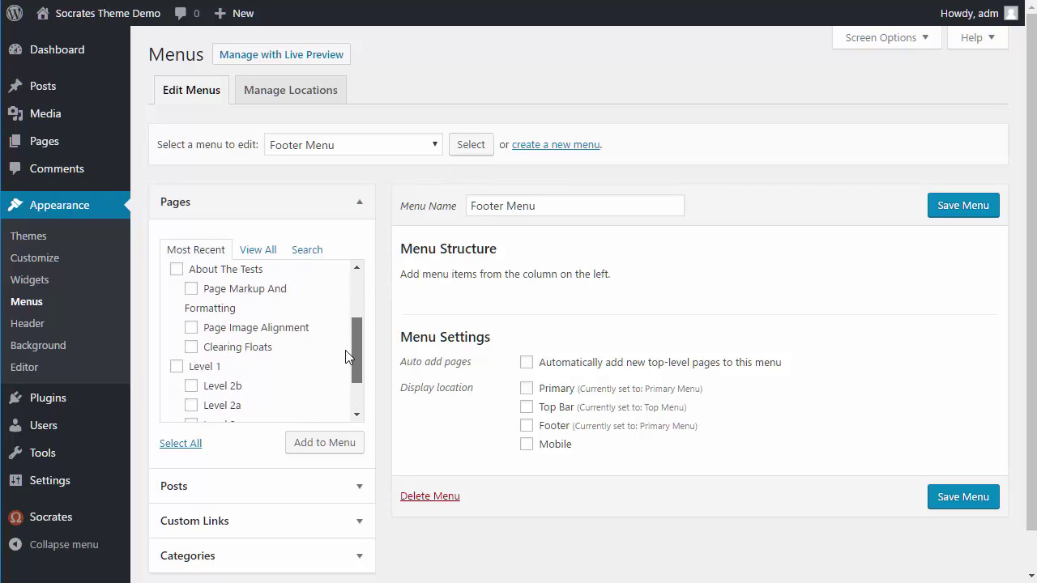
scroll(348, 348, "up", 1)
scroll(345, 372, "down", 3)
left_click(348, 557)
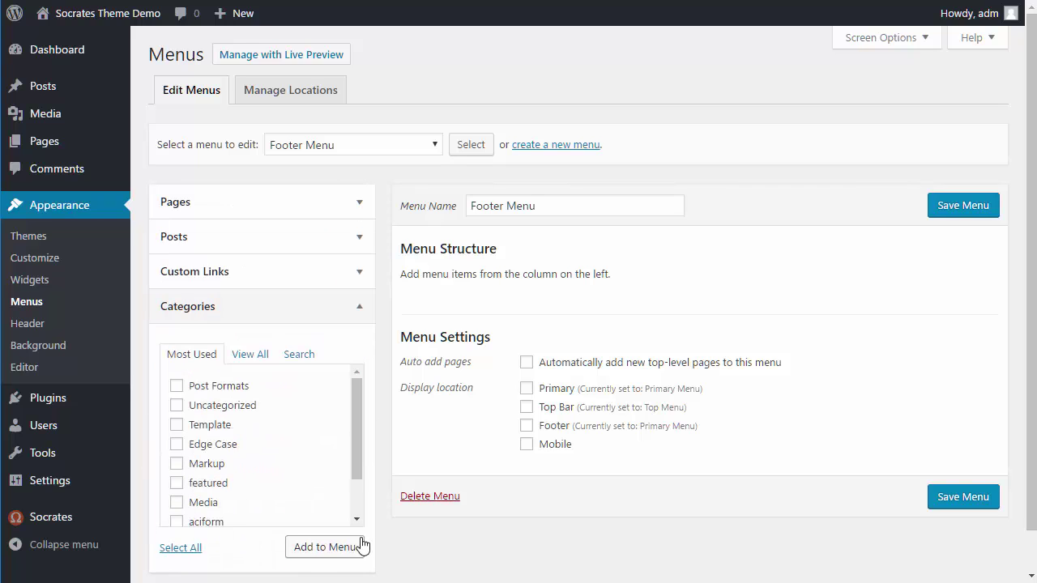
left_click(176, 386)
left_click(176, 405)
left_click(177, 424)
left_click(320, 548)
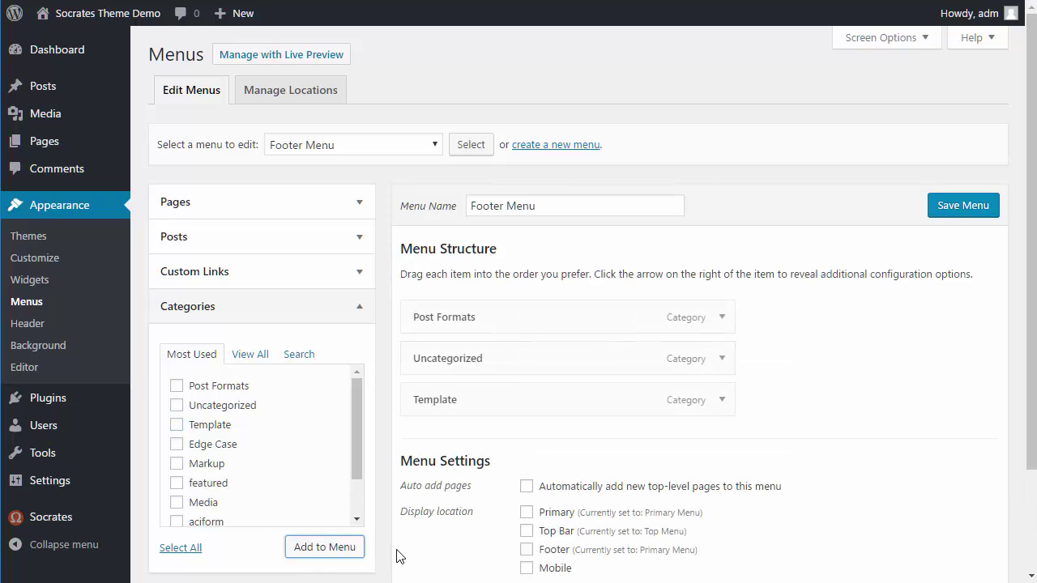
Save the Footer Menu with the Footer display location assigned and check the menus on the demo site
left_click(527, 550)
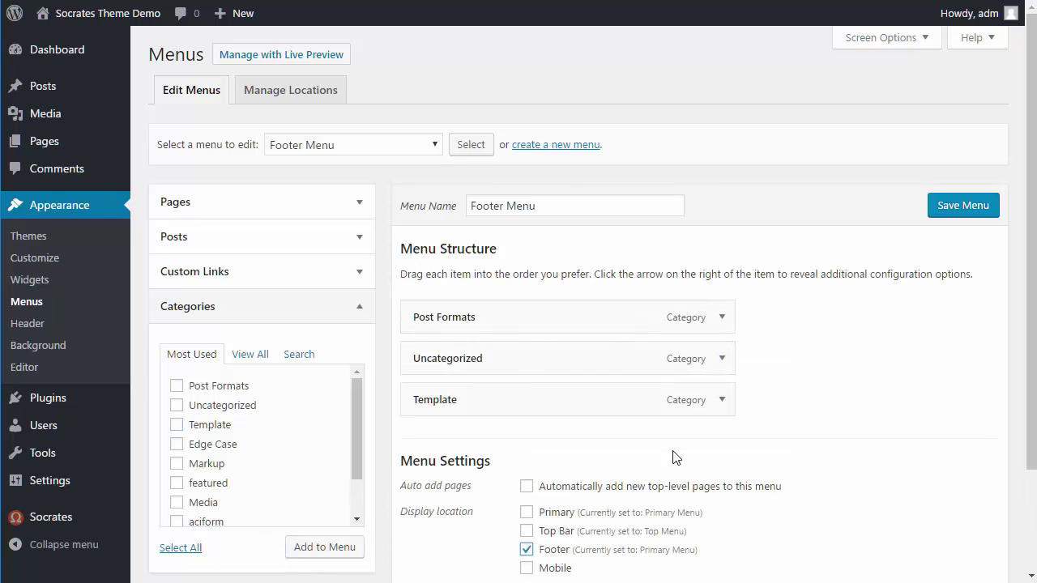
left_click(954, 216)
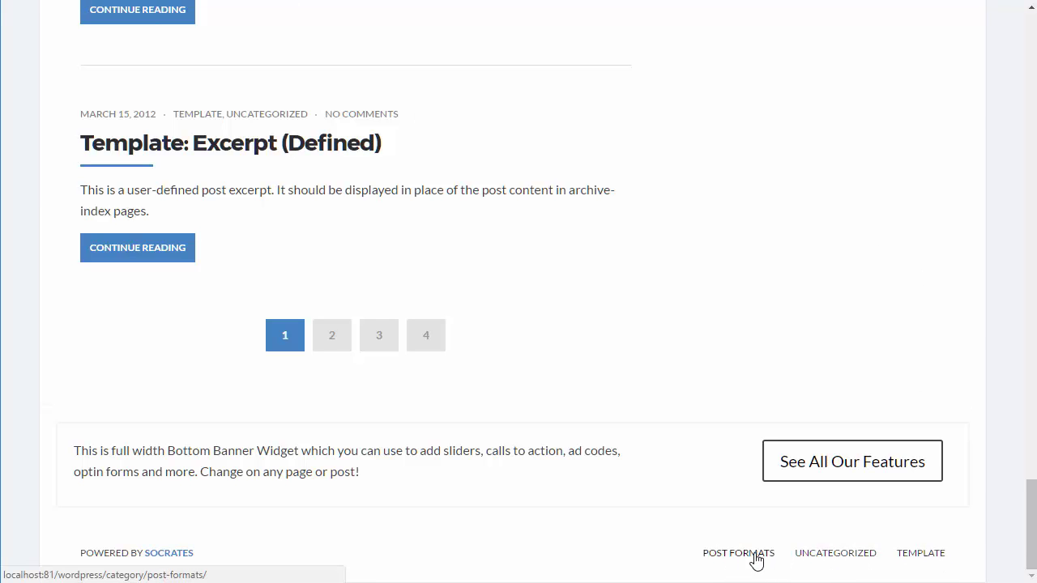
scroll(1022, 491, "up", 1)
left_click_drag(1030, 506, 1011, 24)
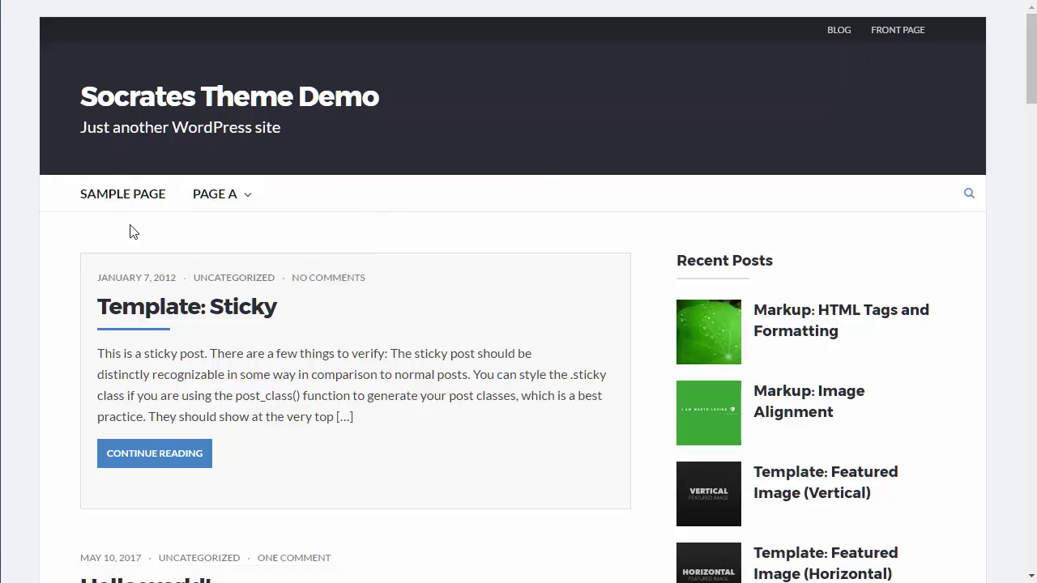
Switch to the Socrates customer portal's home icon tutorial and copy the fa-home-menu icon code from its plain-text view
left_click(708, 1)
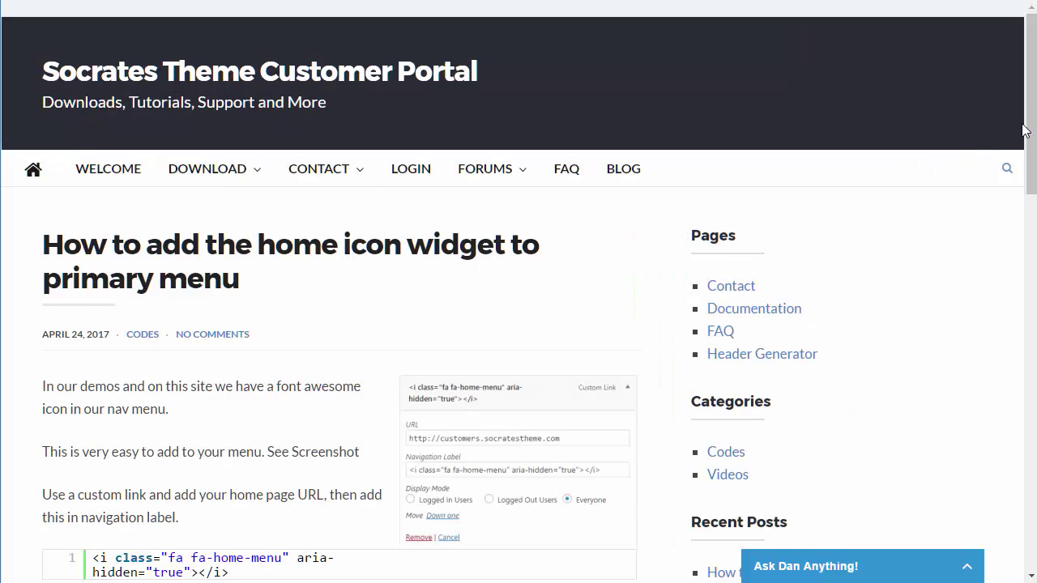
scroll(1026, 137, "down", 3)
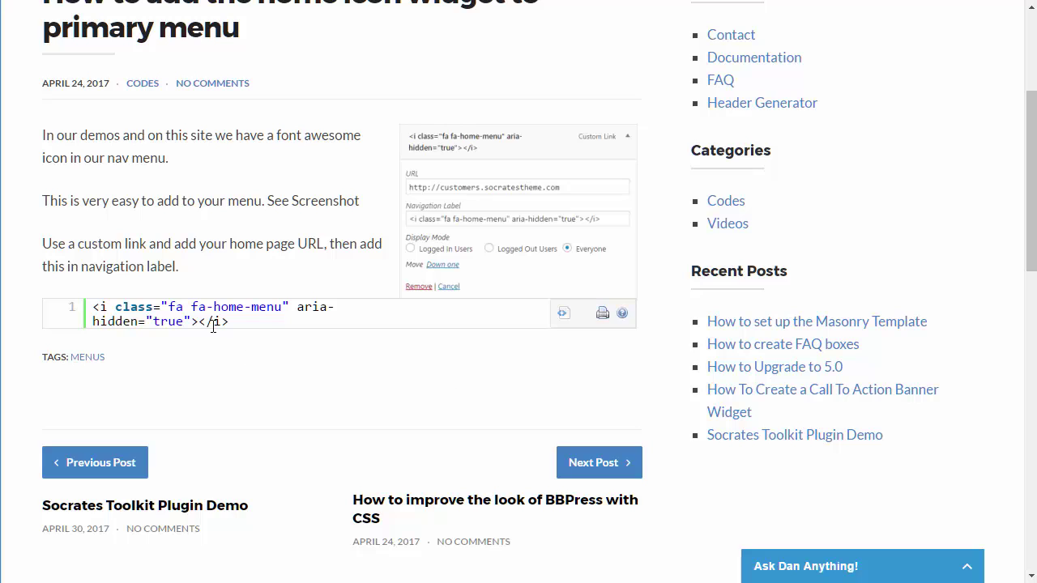
left_click(565, 312)
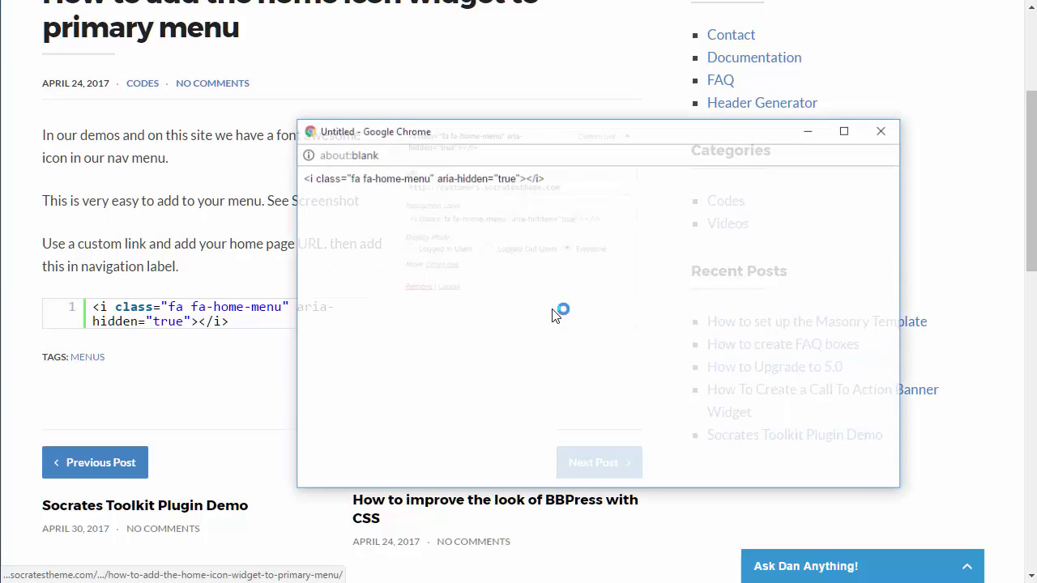
left_click_drag(549, 177, 293, 175)
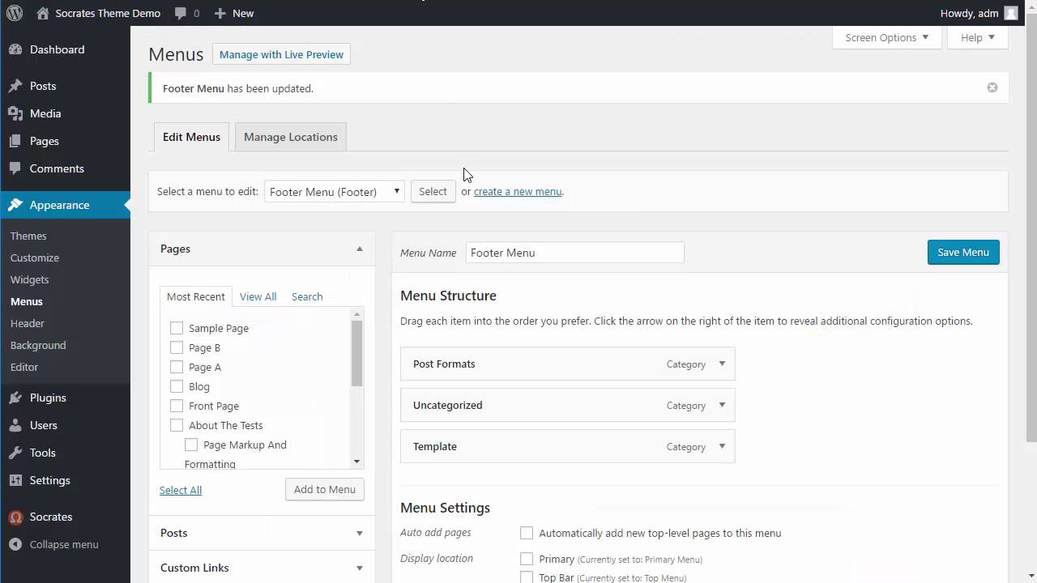
Load the Primary Menu for editing
left_click(361, 196)
left_click(384, 241)
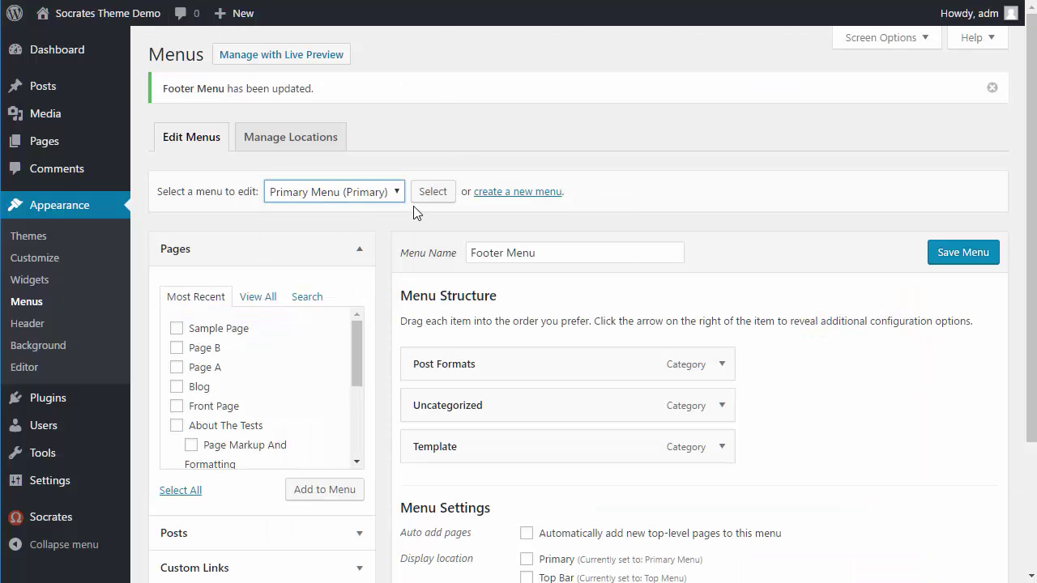
left_click(427, 197)
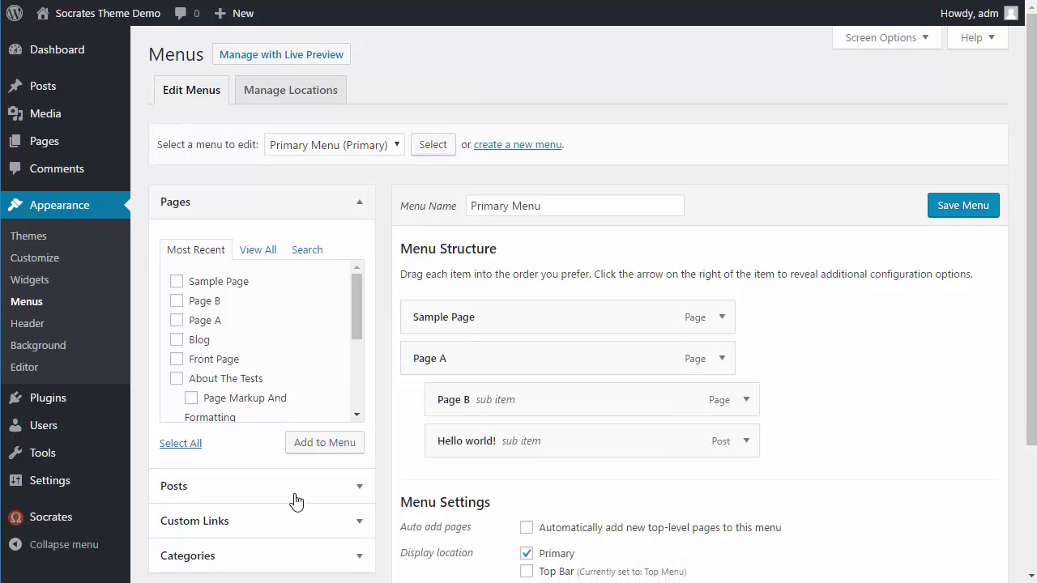
left_click(348, 522)
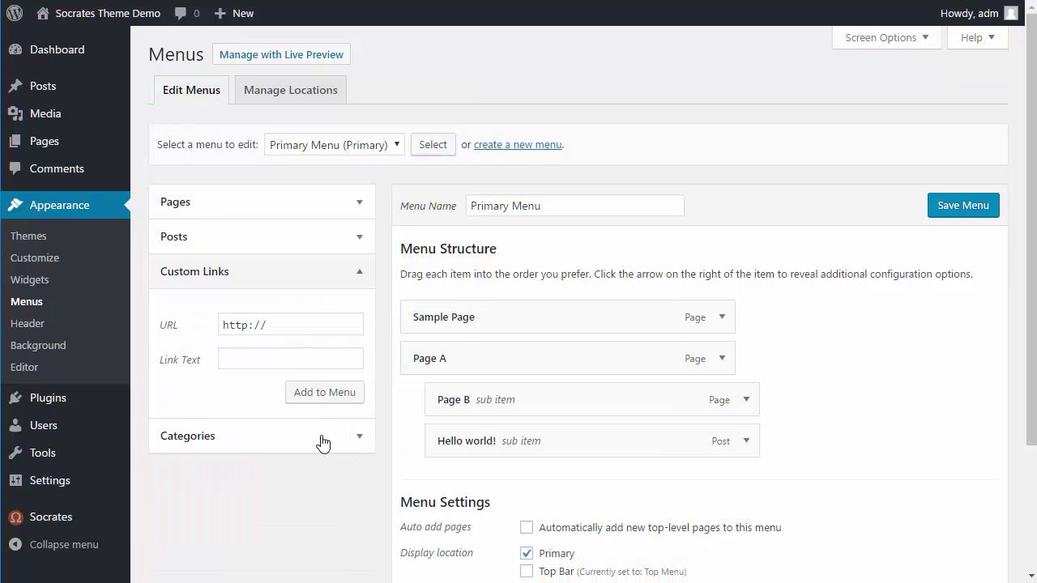
left_click(298, 326)
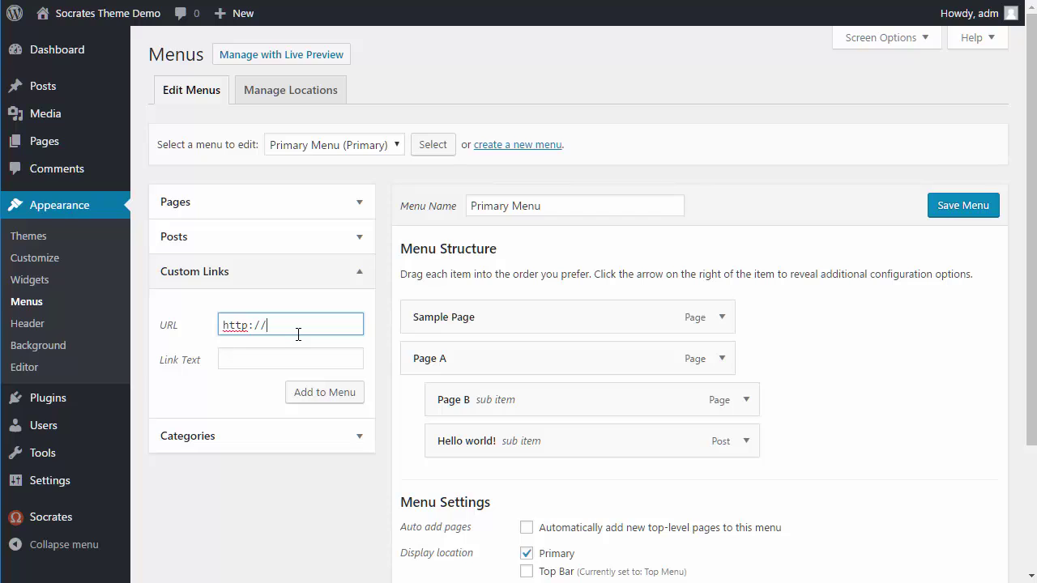
type("thenme")
key("BackSpace")
key("BackSpace")
key("BackSpace")
type("nmme.com")
key("Tab")
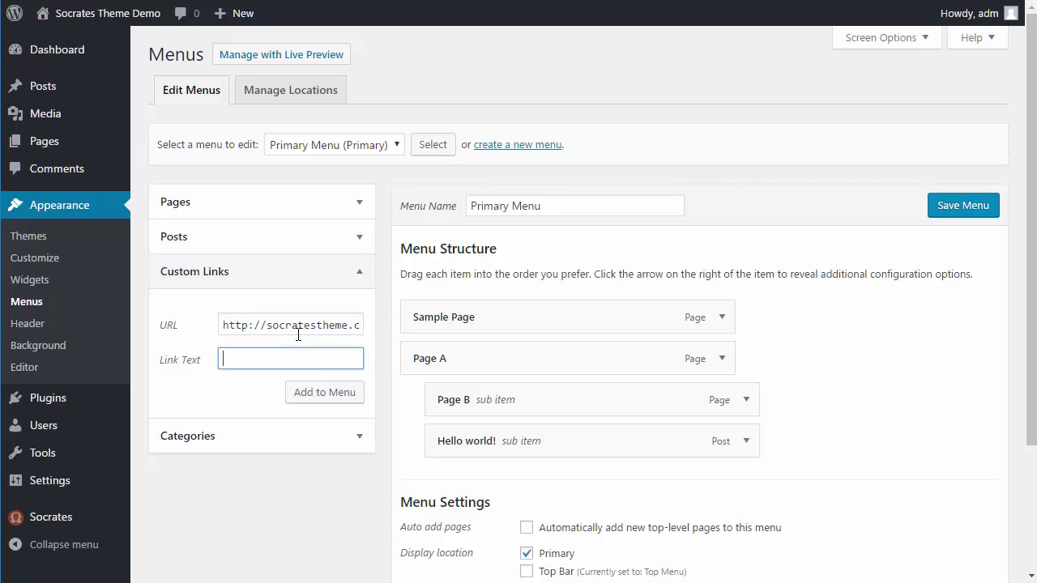
key("ctrl+v")
left_click(324, 394)
Move the home icon link above Sample Page, save the Primary Menu and check it on the demo site
left_click_drag(576, 467, 608, 314)
left_click(942, 209)
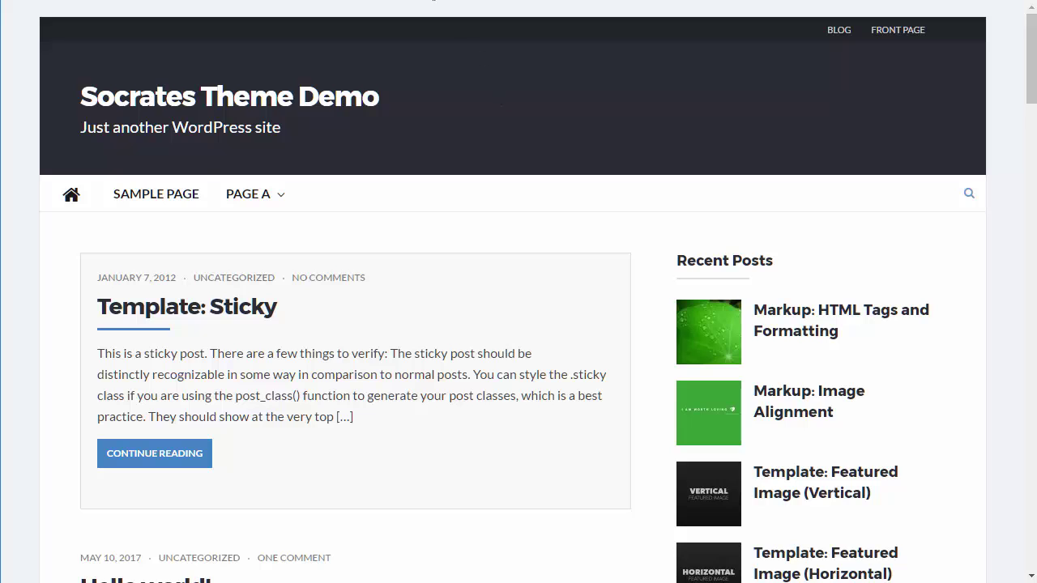
left_click(433, 0)
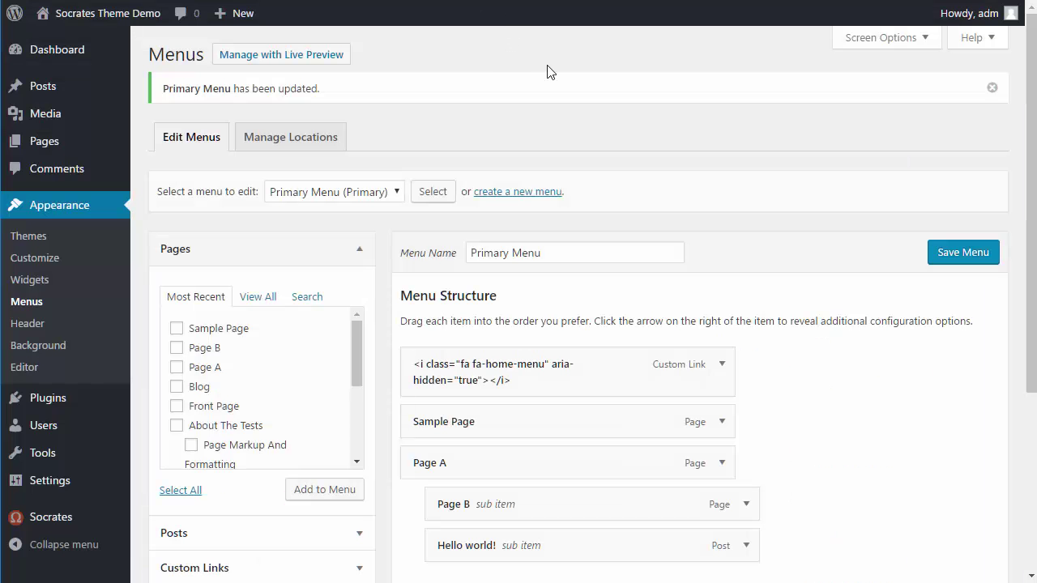
Show the Link Target, Title Attribute, CSS Classes, Link Relationship (XFN) and Description properties for menu items
left_click(926, 47)
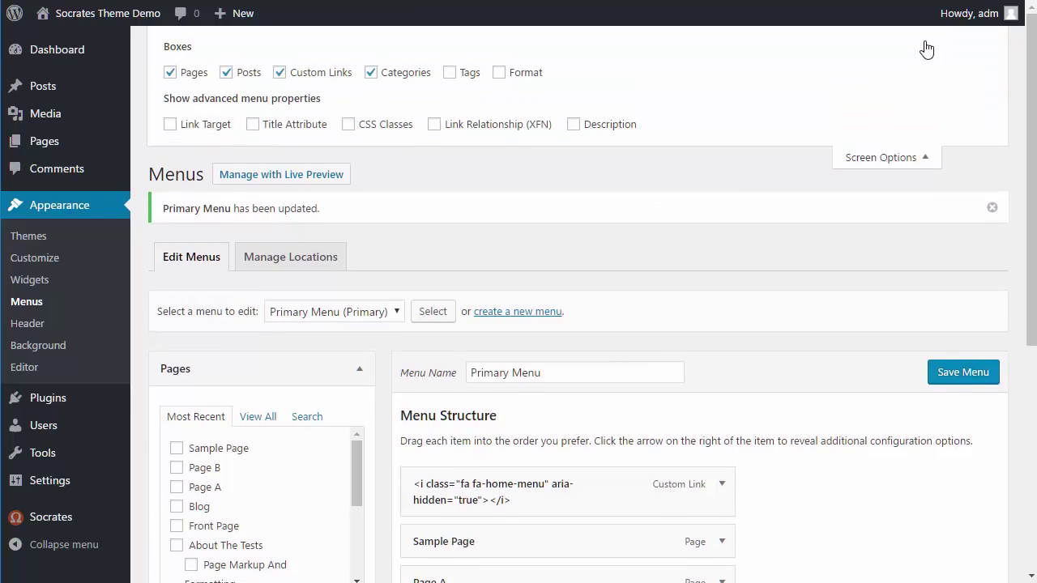
left_click(171, 130)
left_click(258, 133)
left_click(347, 123)
left_click(434, 126)
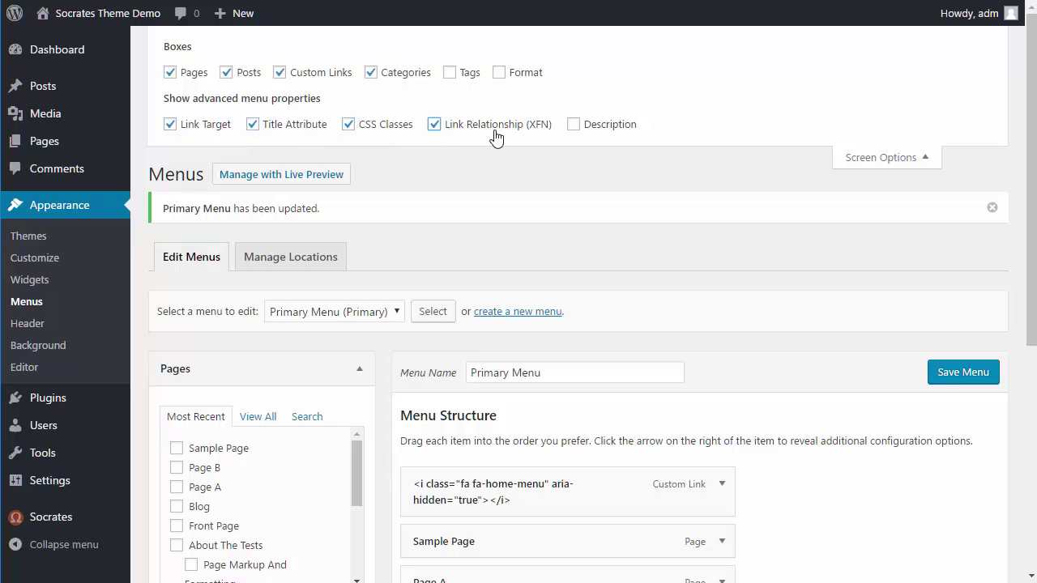
left_click(575, 127)
Give the Sample Page menu item the title attribute Sample Page, CSS class blue and description "This is my sample page"
left_click_drag(1031, 186, 1031, 397)
left_click(722, 151)
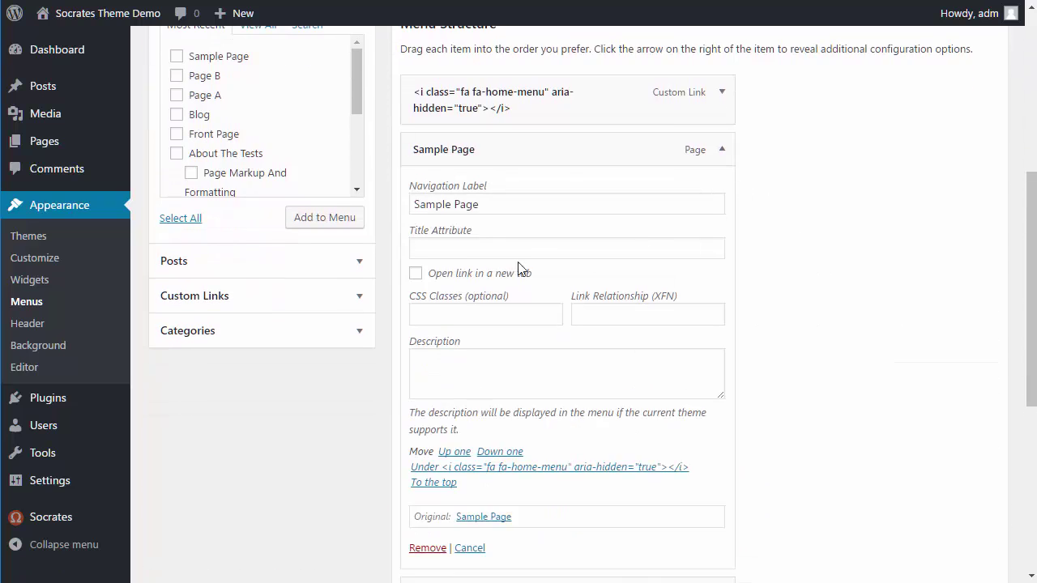
left_click(462, 248)
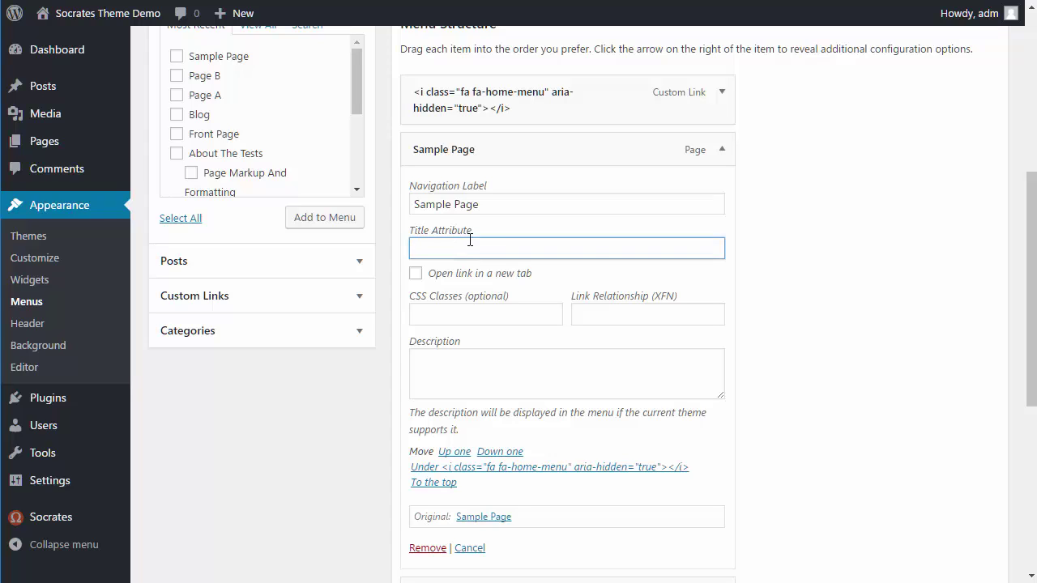
type("Sample Page")
left_click(471, 317)
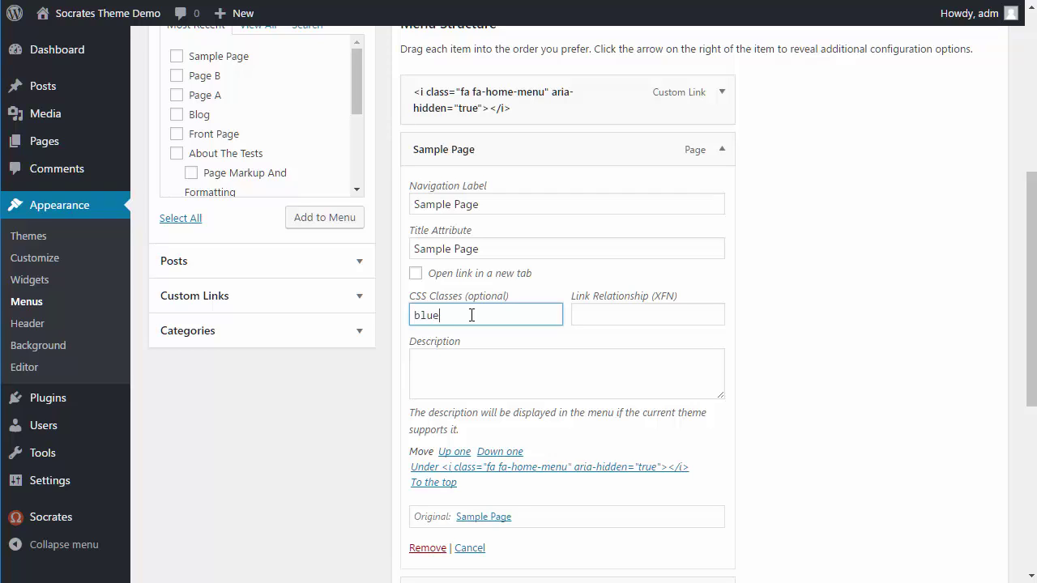
left_click(485, 359)
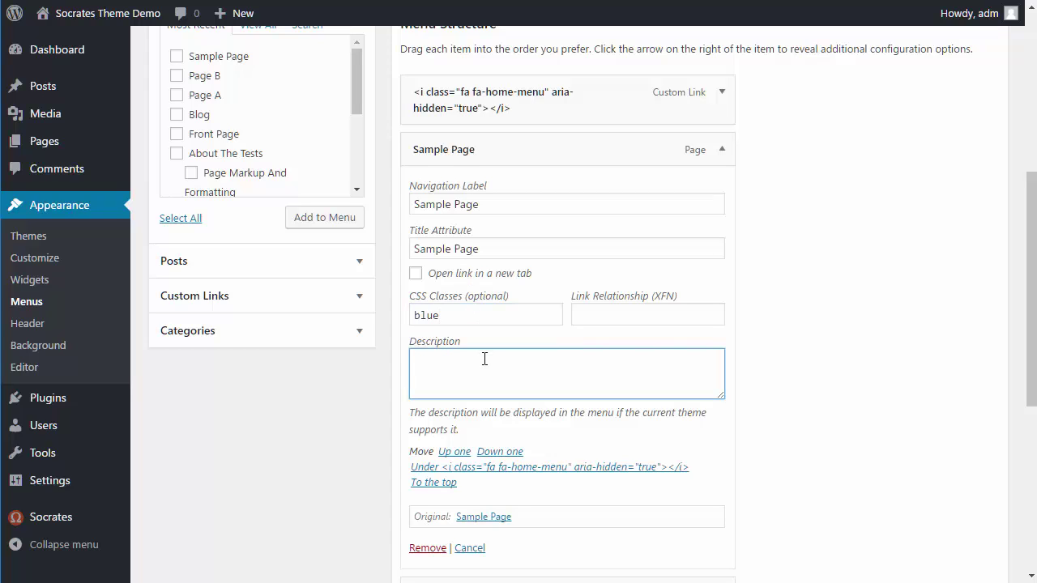
type("This is my sample page")
left_click(741, 360)
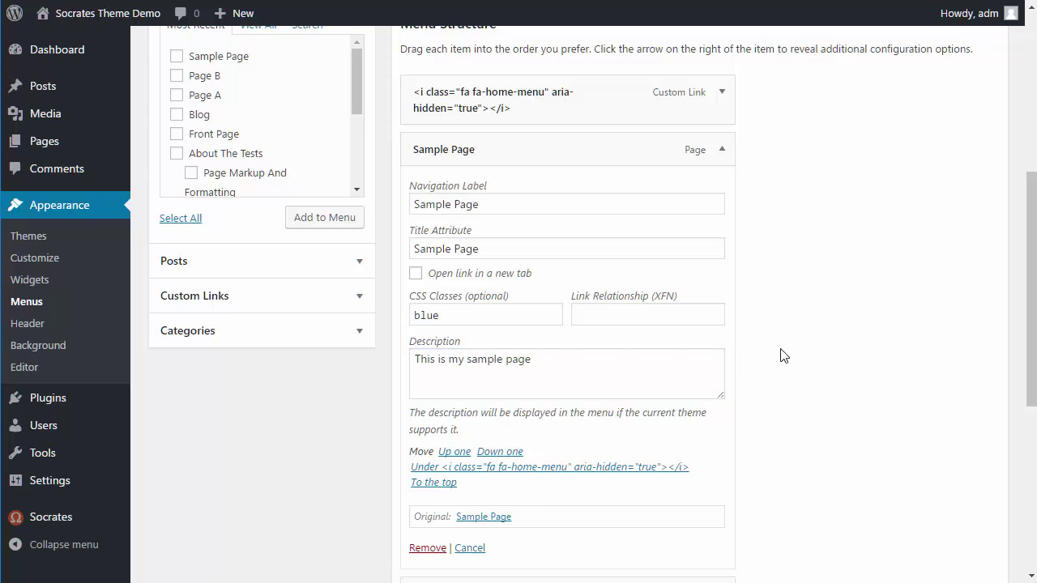
Set the Sample Page item to open in a new tab with link relationship nofollow, and save the menu
left_click(415, 276)
left_click(614, 320)
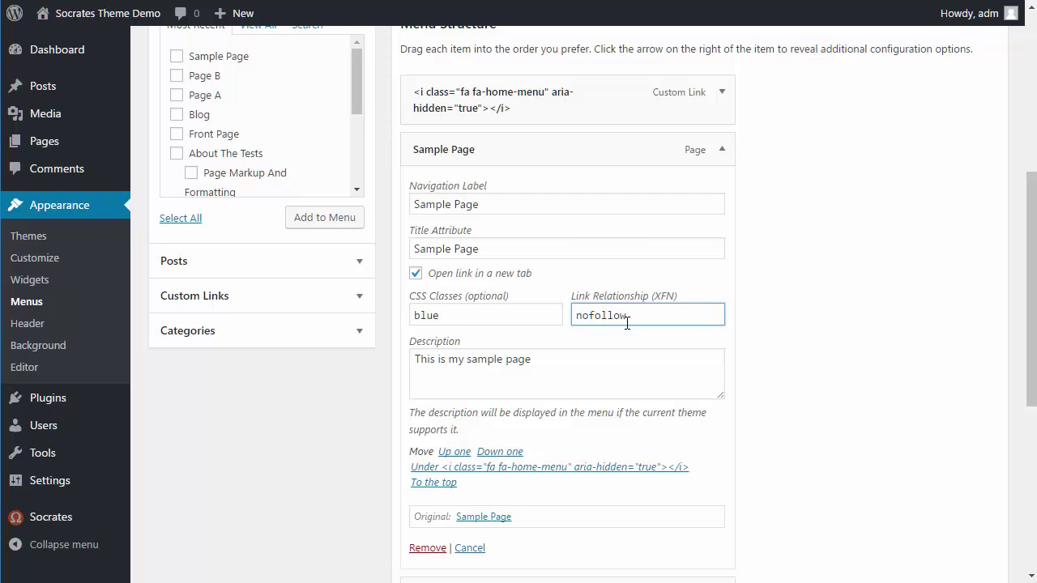
left_click_drag(1027, 307, 1005, 470)
left_click(948, 496)
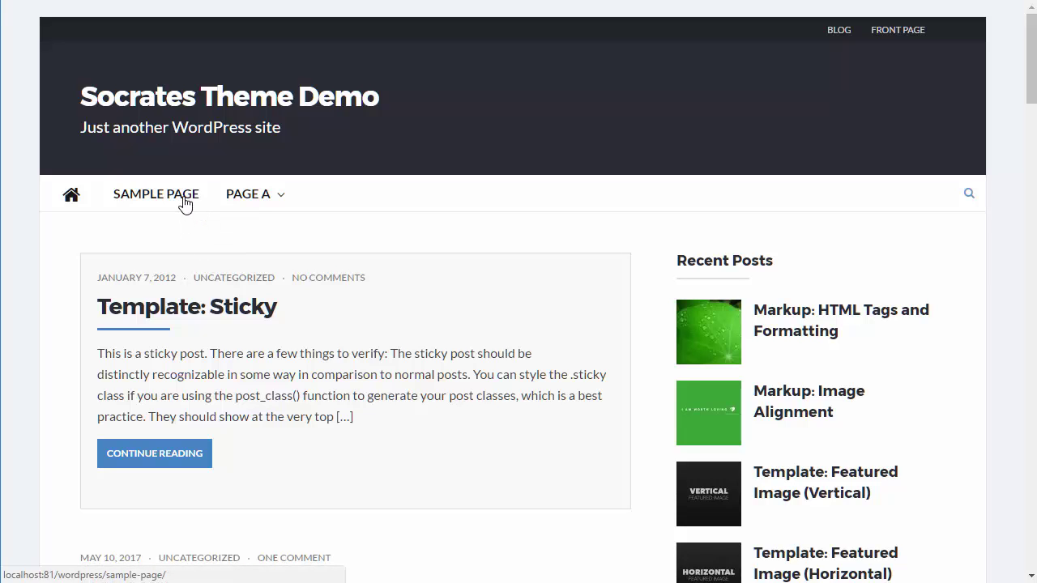
Open the Sample Page link on the demo site, return and inspect its HTML attributes in the developer tools
left_click(185, 204)
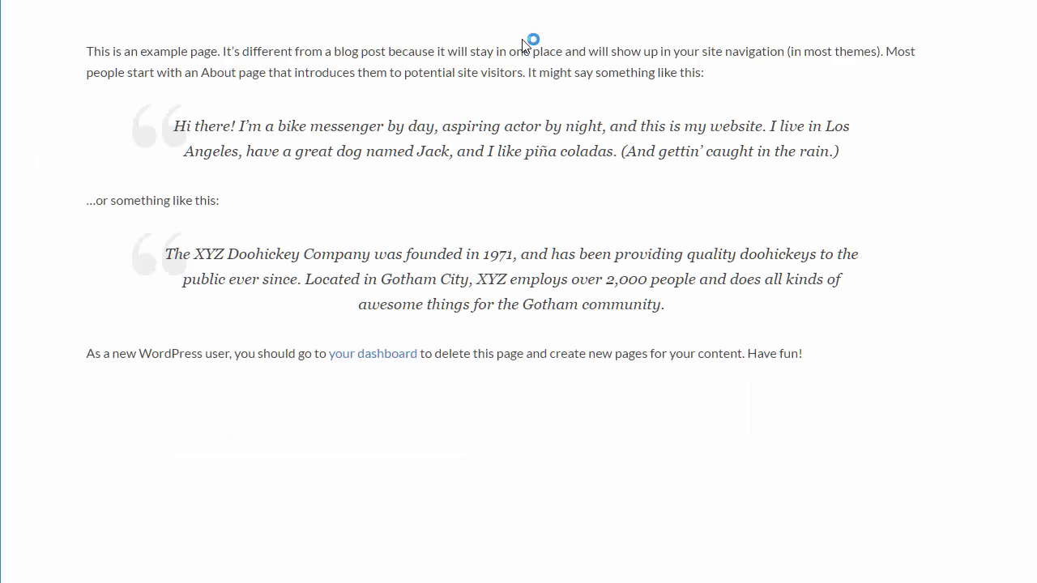
key("alt+Left")
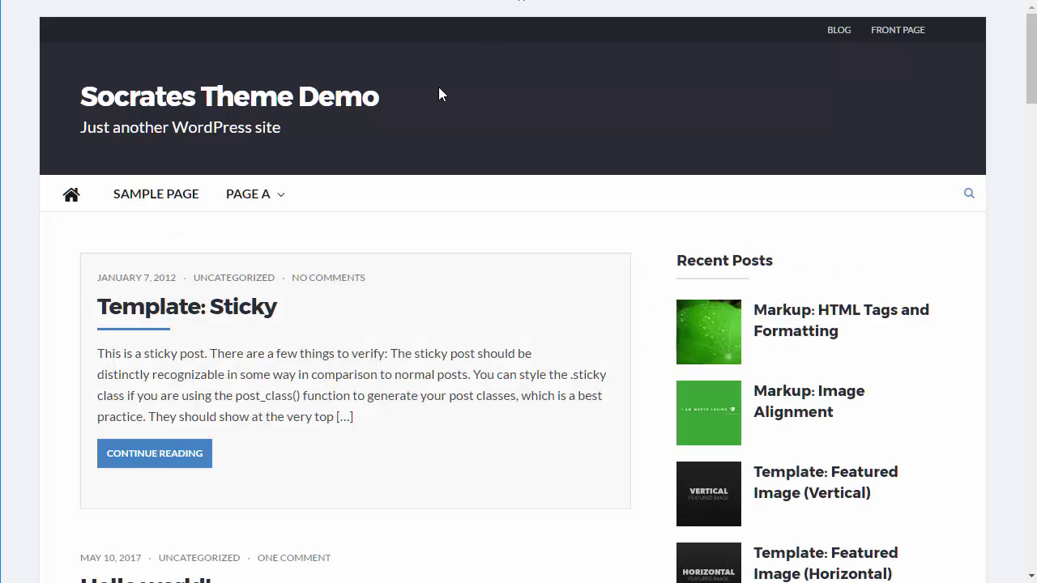
right_click(176, 208)
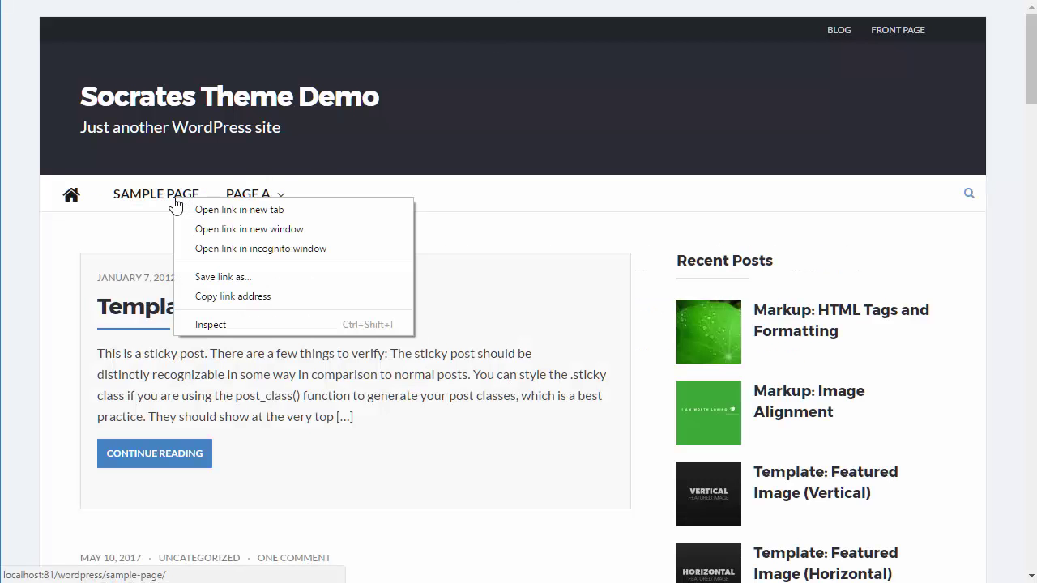
left_click(218, 320)
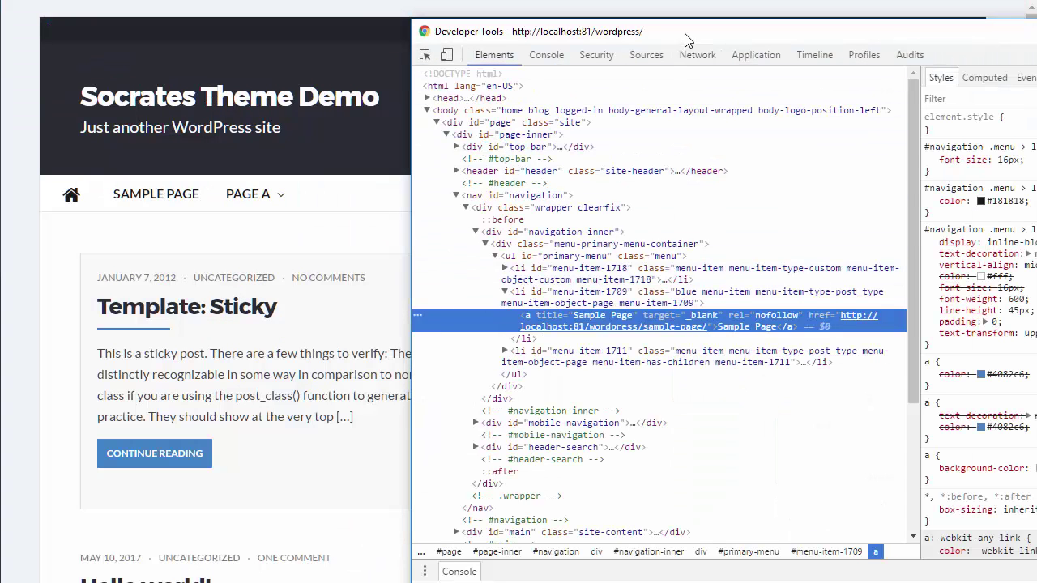
left_click_drag(713, 31, 453, 0)
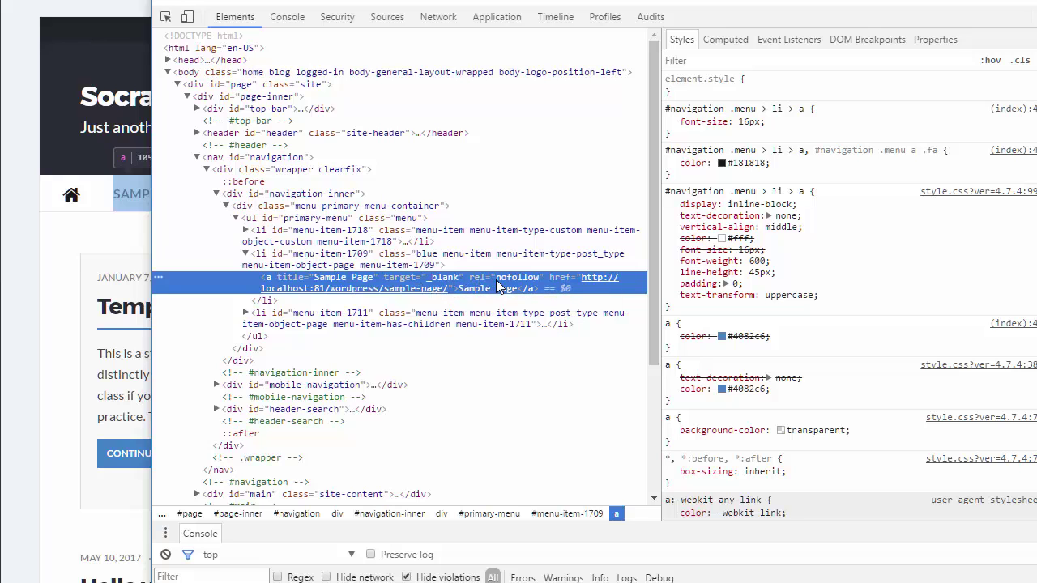
Return to the menu editor and review which advanced menu properties are enabled
left_click(75, 274)
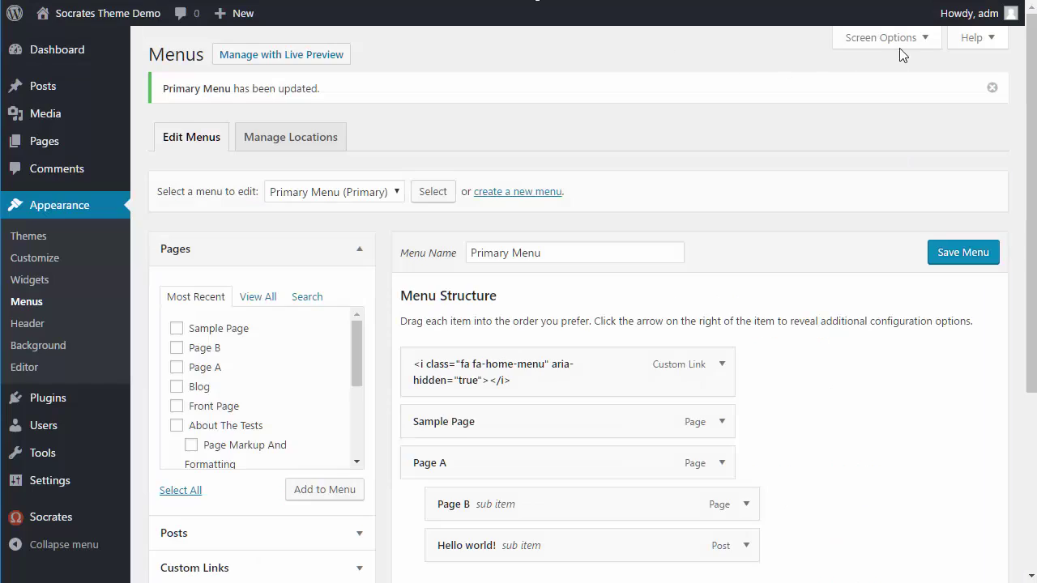
left_click(901, 39)
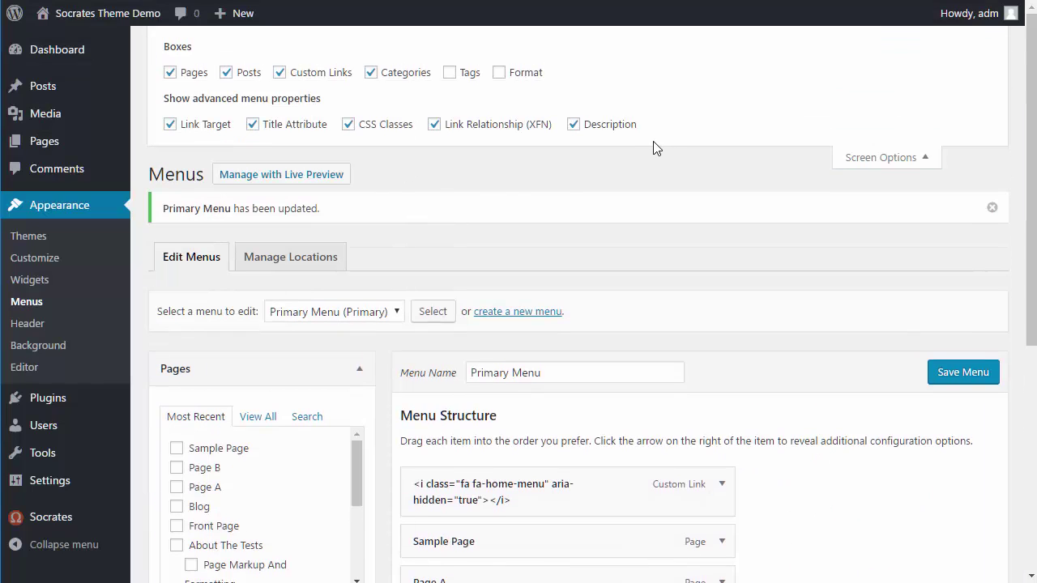
left_click(923, 159)
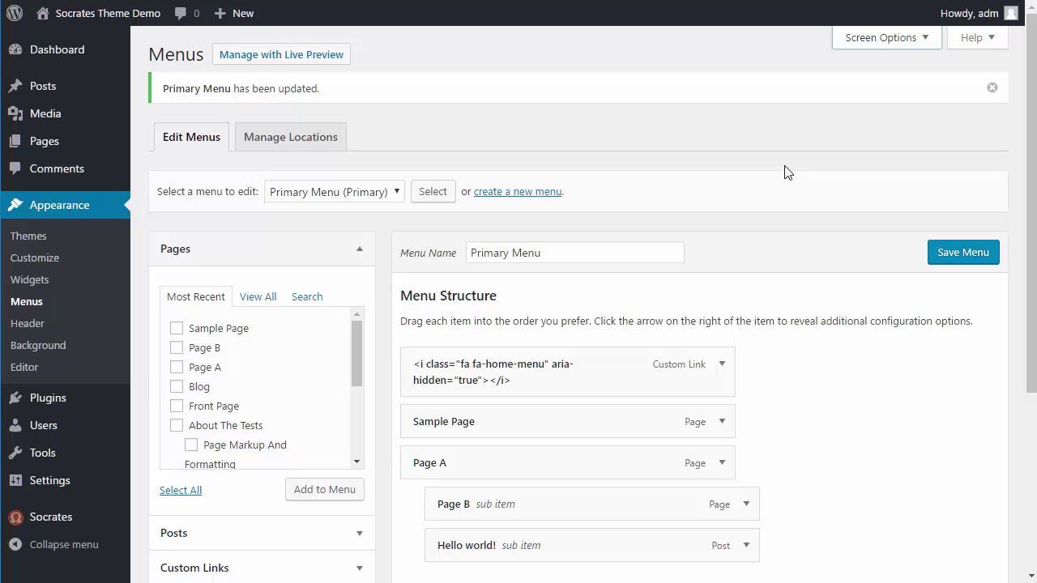
Activate the installed Nav Menu Roles plugin and copy its name
left_click(49, 397)
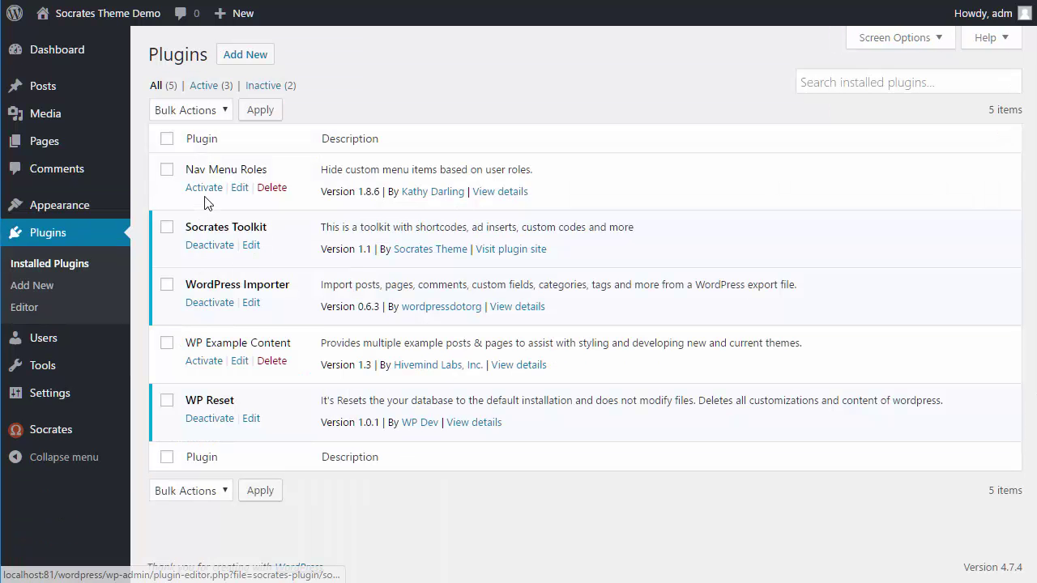
left_click(204, 188)
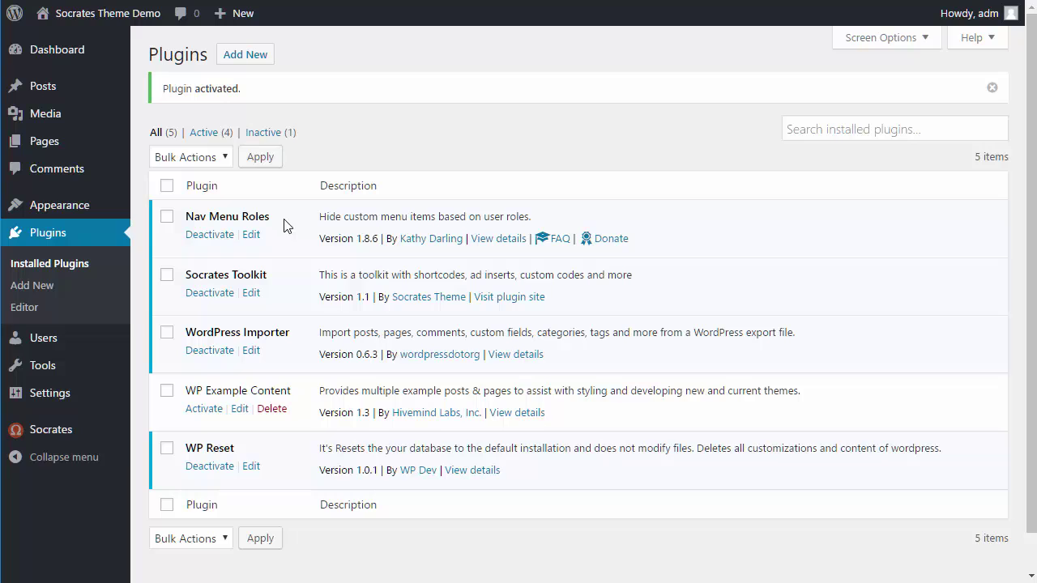
left_click_drag(284, 225, 182, 216)
key("ctrl+c")
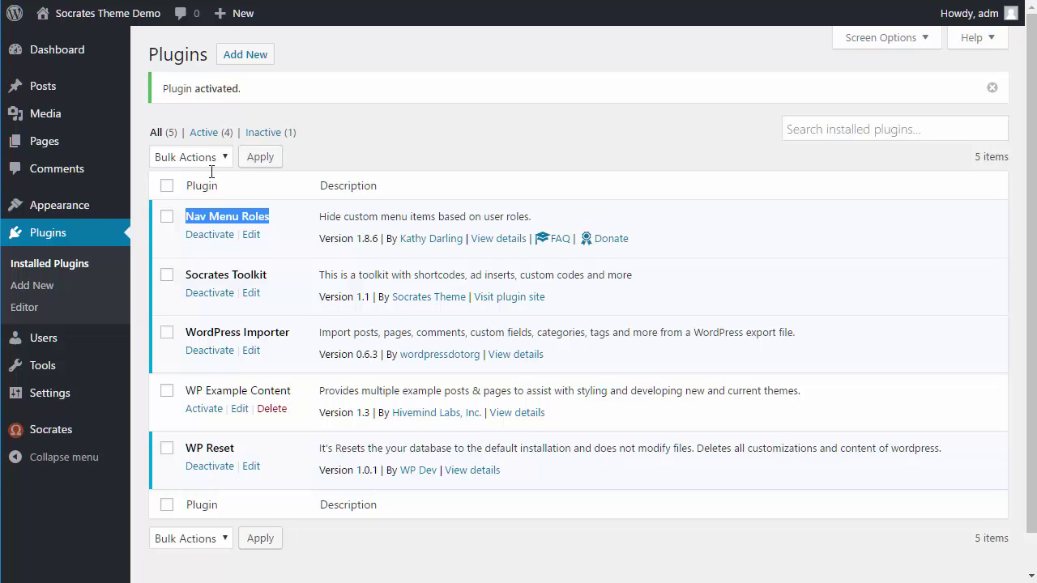
Search the plugins available for installation for Nav Menu Roles
left_click(244, 55)
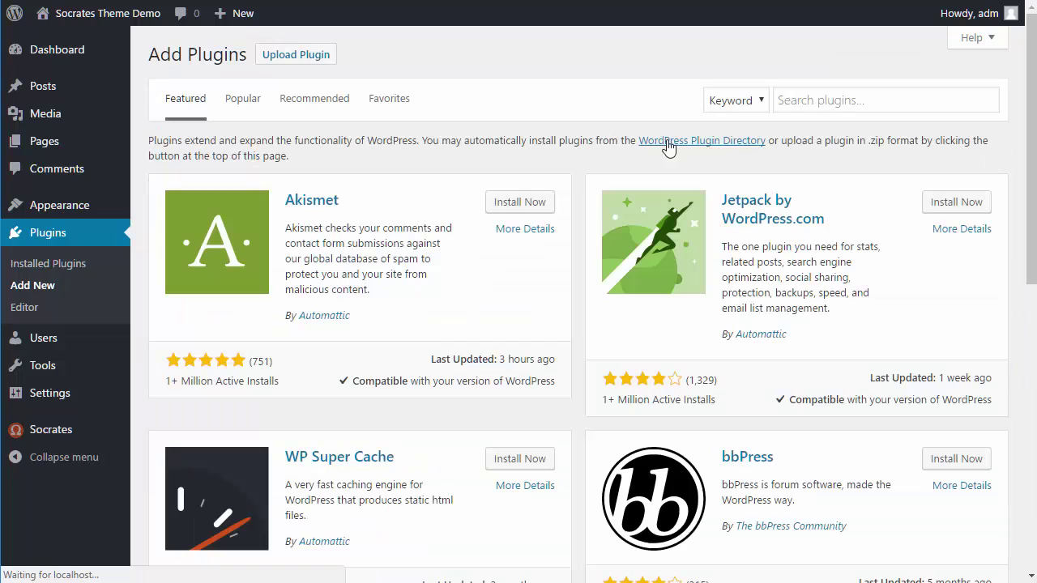
left_click(840, 105)
key("ctrl+v")
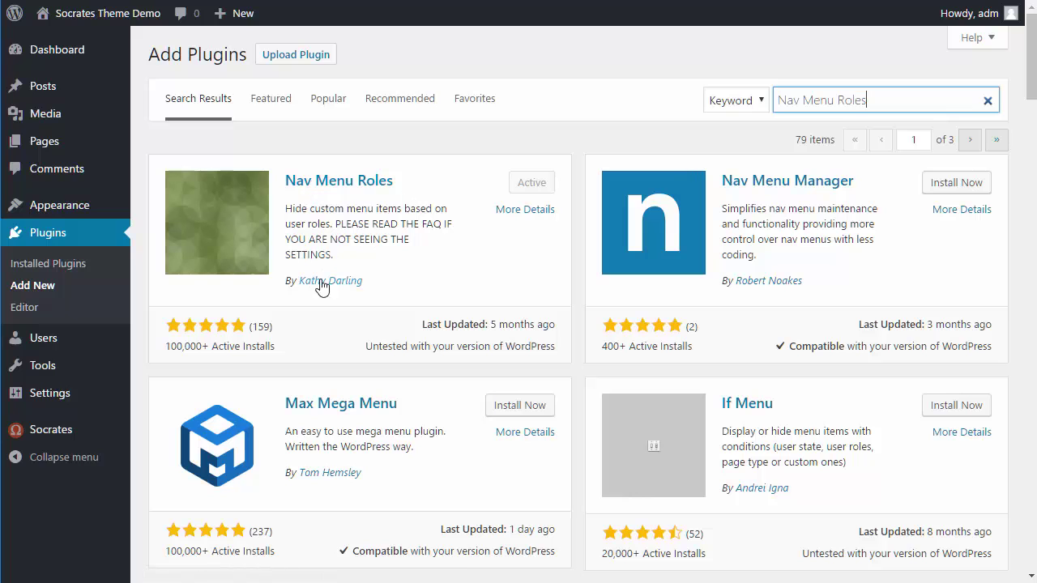
Set the Sample Page menu item's display mode to Logged Out Users and save the Primary Menu
mouse_move(73, 209)
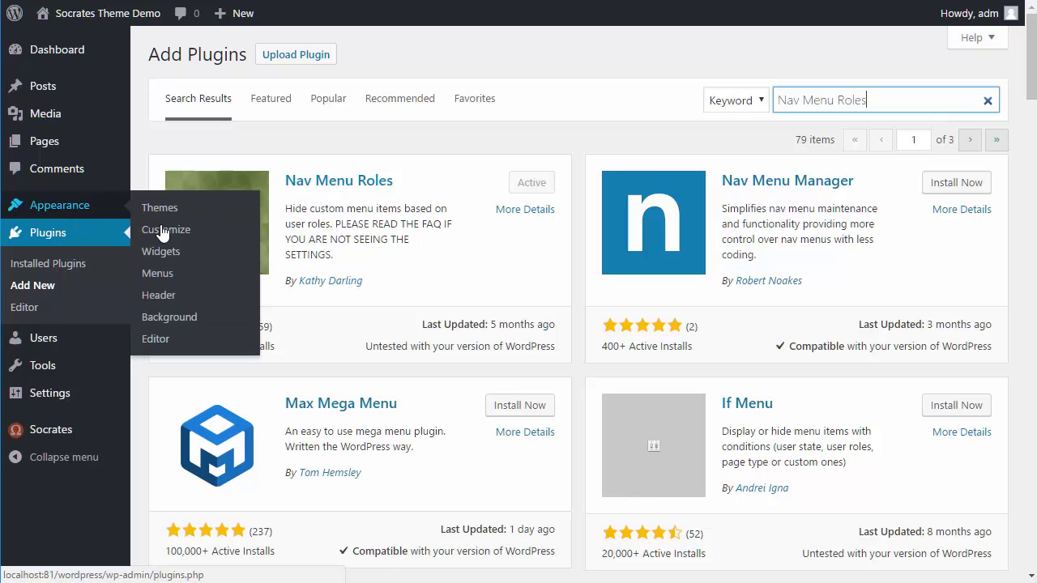
left_click(165, 275)
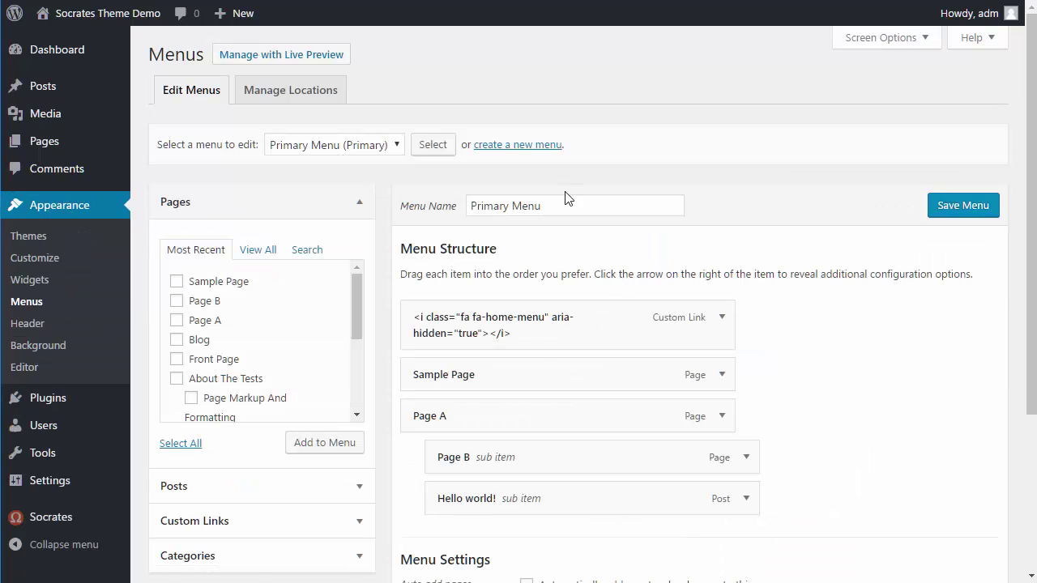
left_click(720, 375)
left_click_drag(1030, 240, 815, 394)
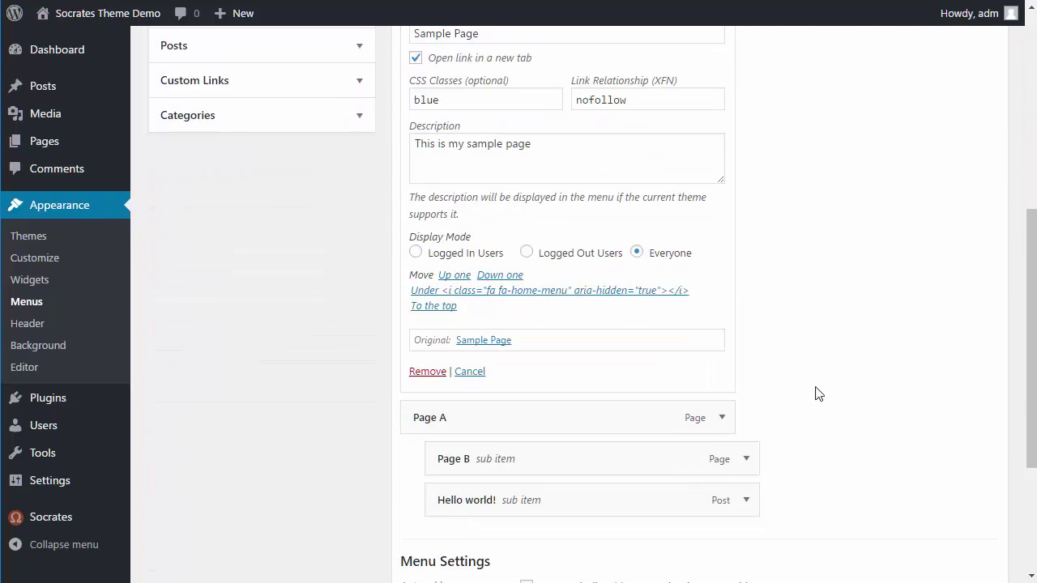
left_click(527, 253)
left_click_drag(1029, 446, 1030, 532)
left_click(971, 528)
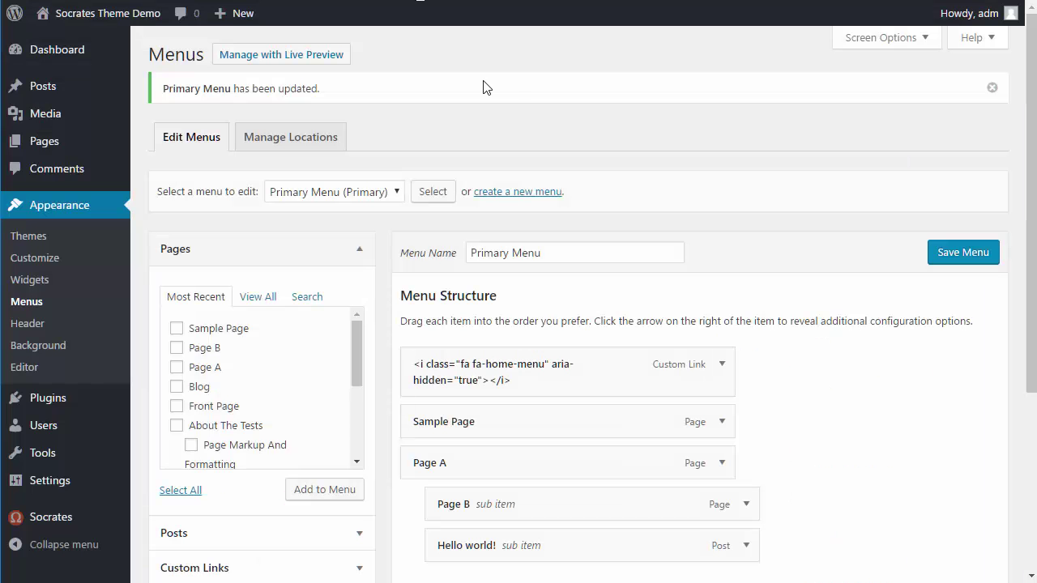
scroll(1030, 243, "down", 3)
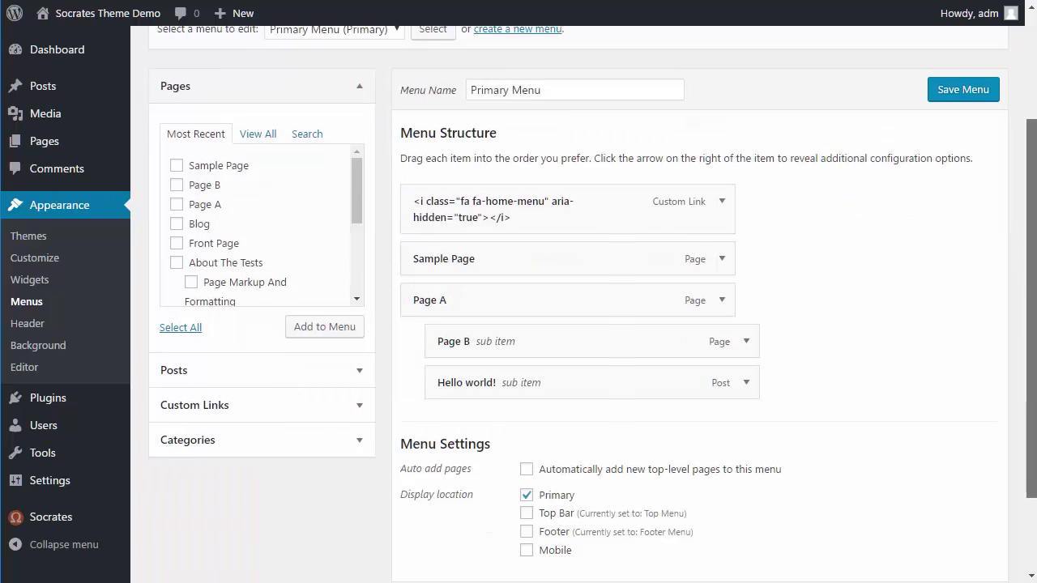
scroll(1030, 243, "up", 5)
scroll(1031, 243, "down", 1)
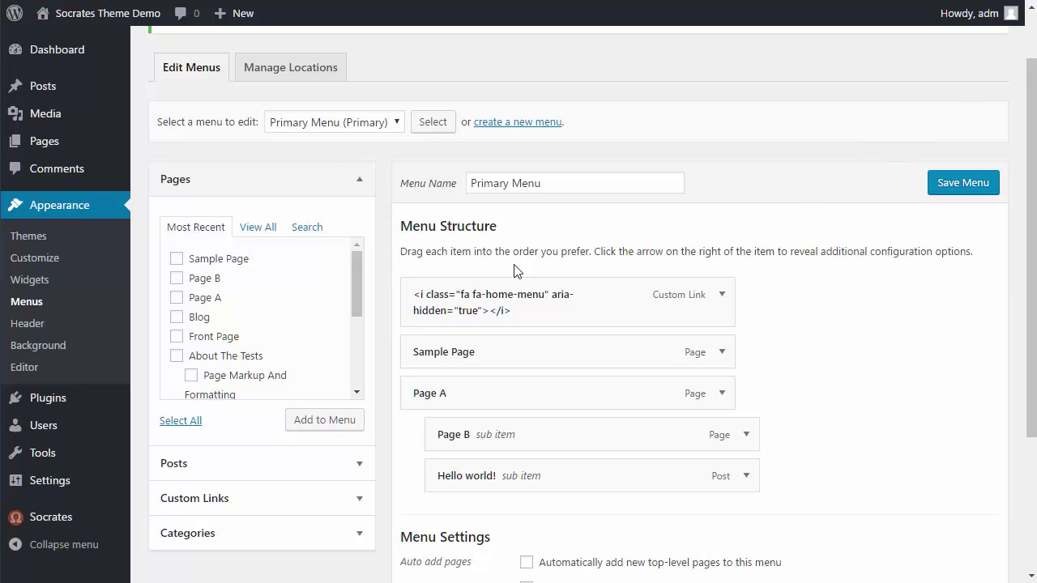
left_click(354, 498)
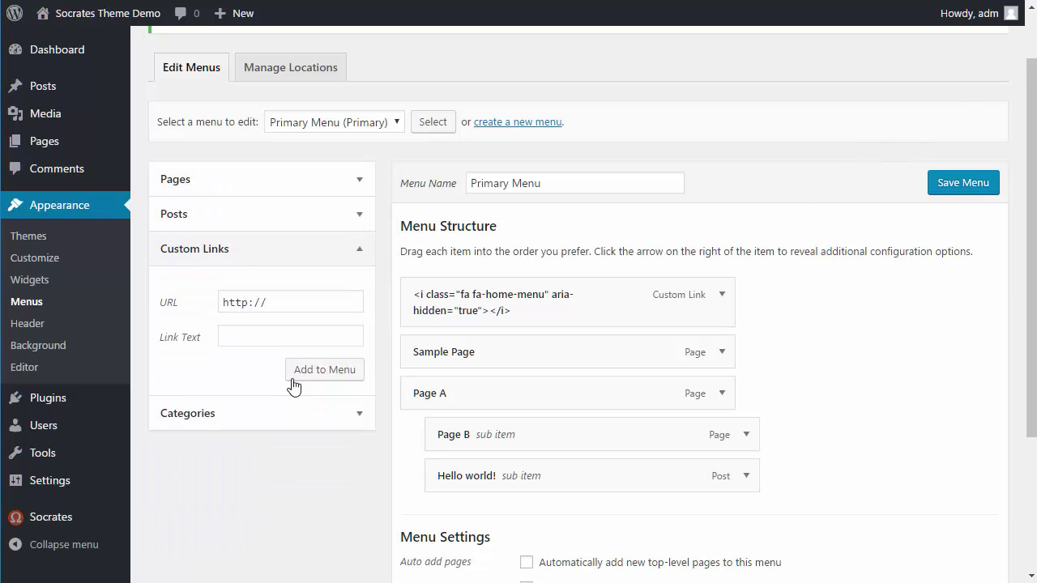
triple_click(297, 303)
key("ctrl+v")
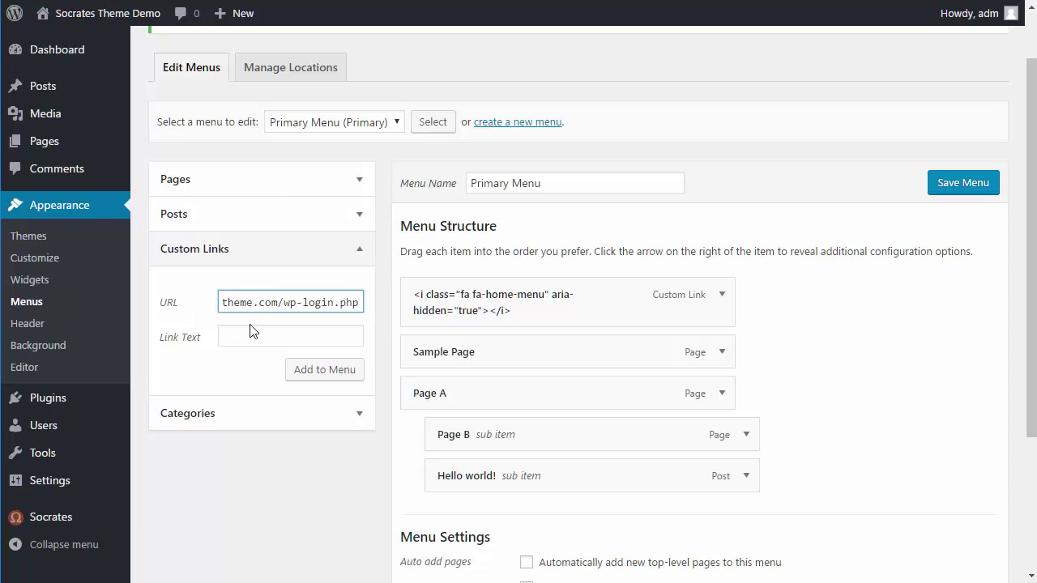
left_click_drag(266, 308, 150, 300)
left_click(258, 334)
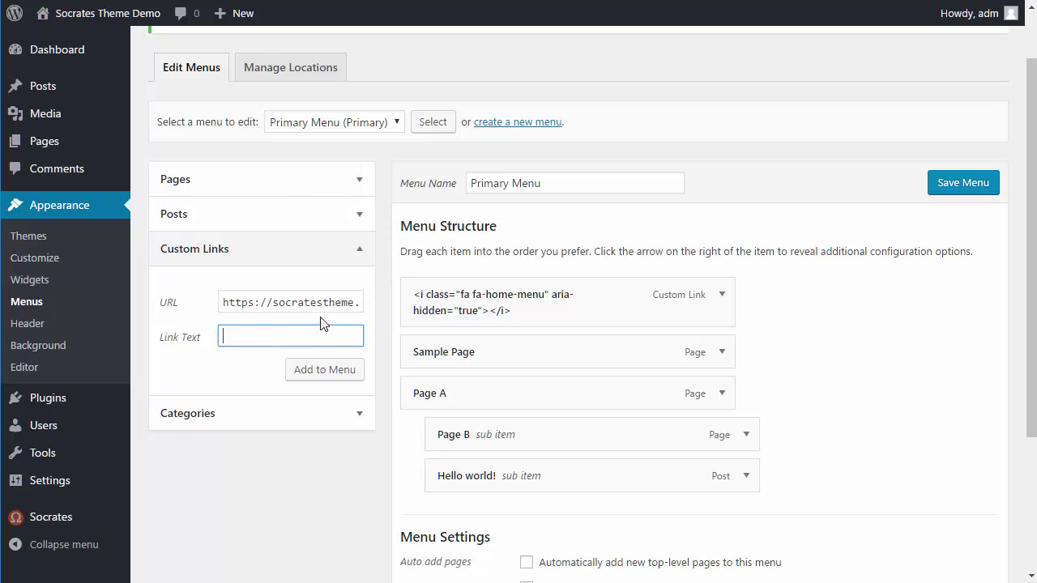
type("Login")
left_click(303, 369)
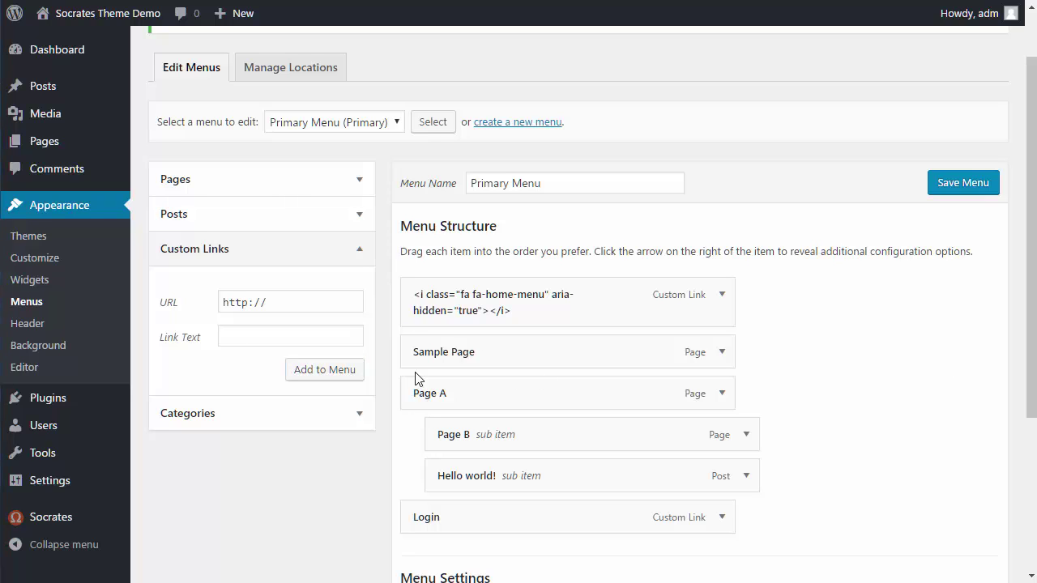
Add a custom link with the login page URL ending in wp-login.php?action=logout and the link text Logout
triple_click(301, 304)
key("ctrl+v")
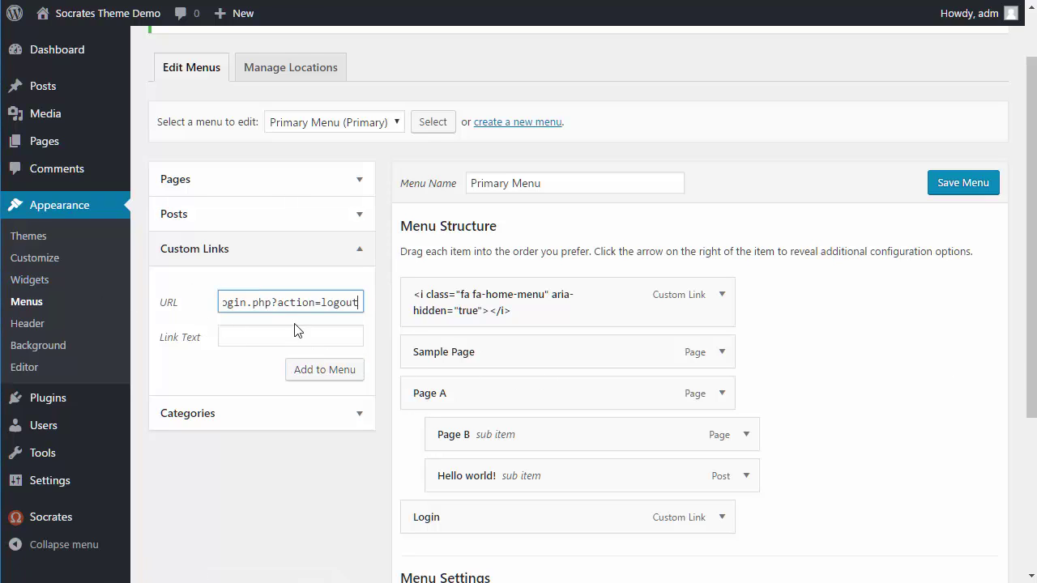
left_click_drag(271, 304, 363, 304)
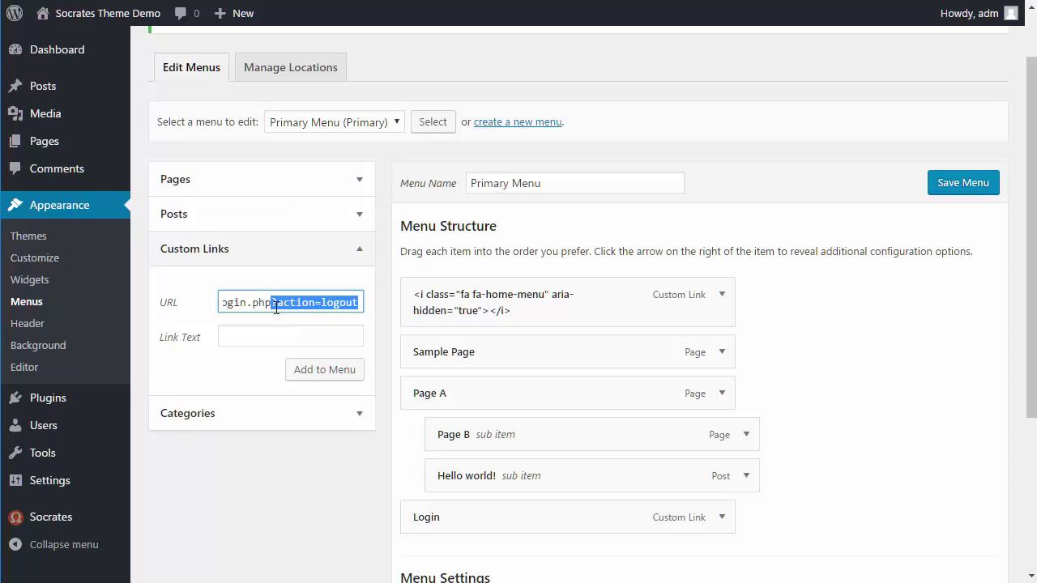
left_click(261, 332)
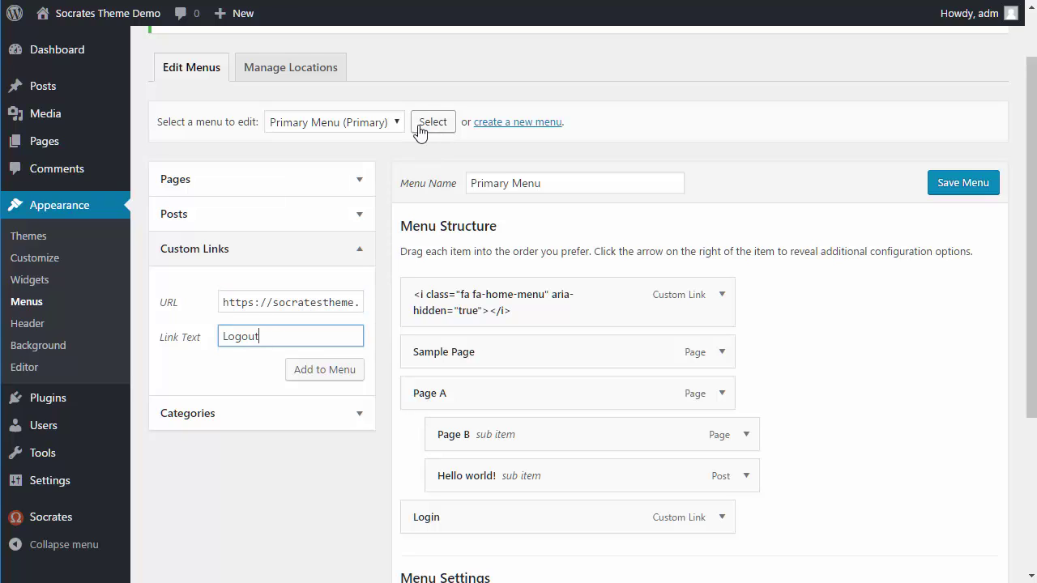
left_click(344, 371)
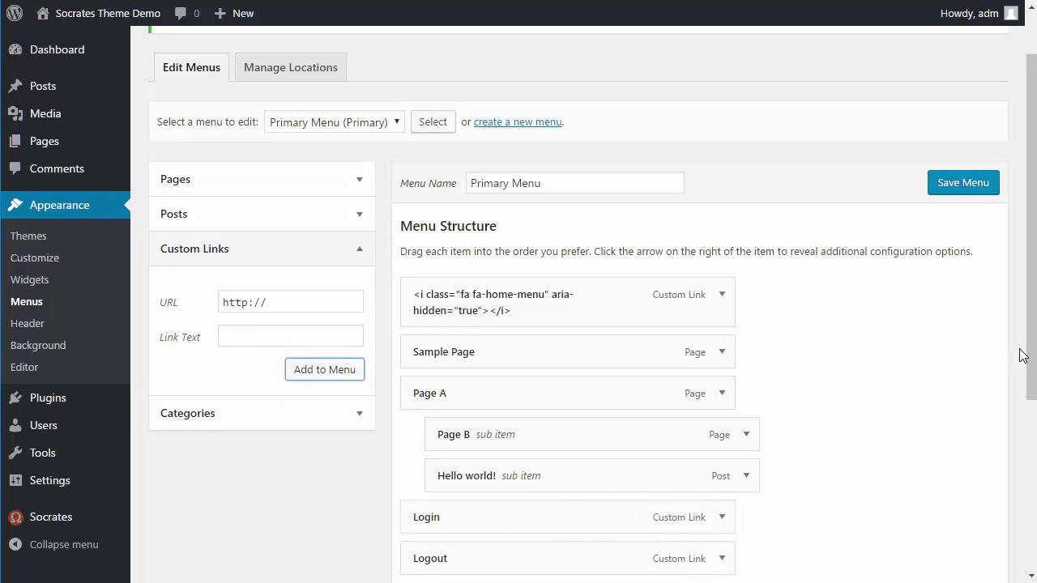
Set the Login menu item's display mode to Logged Out Users
scroll(1028, 393, "down", 4)
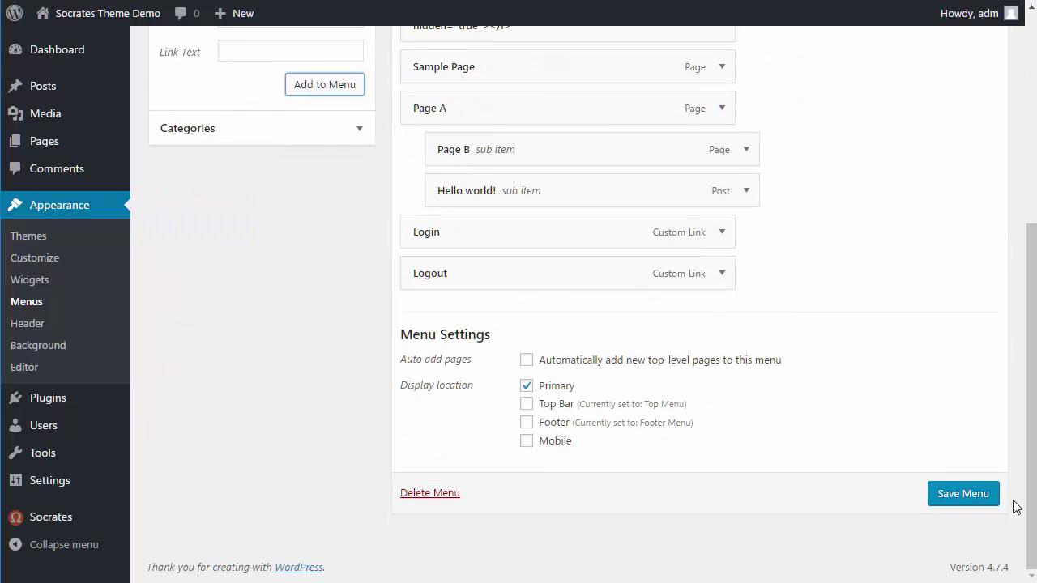
left_click(719, 237)
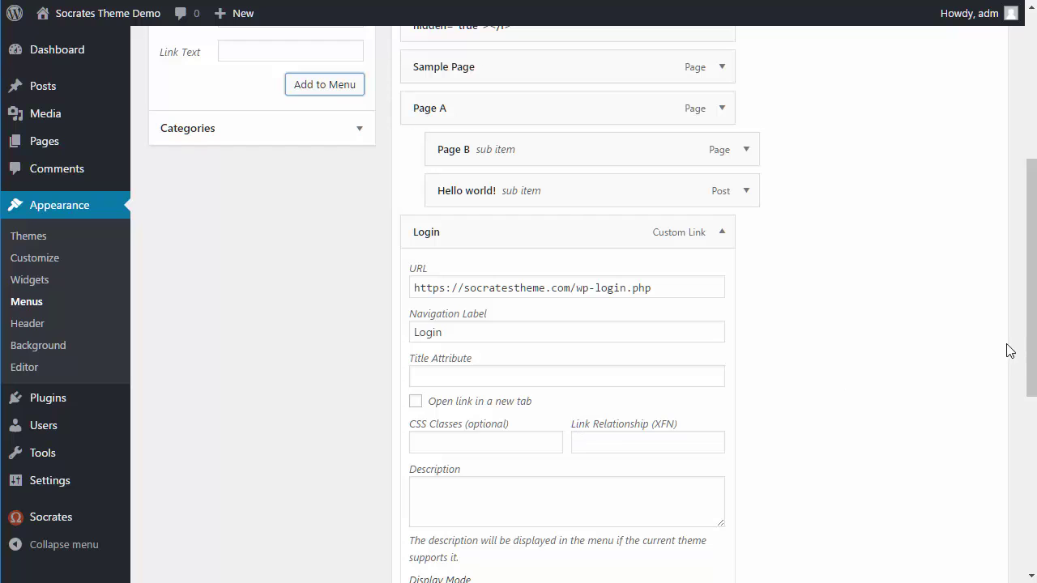
scroll(1030, 409, "down", 3)
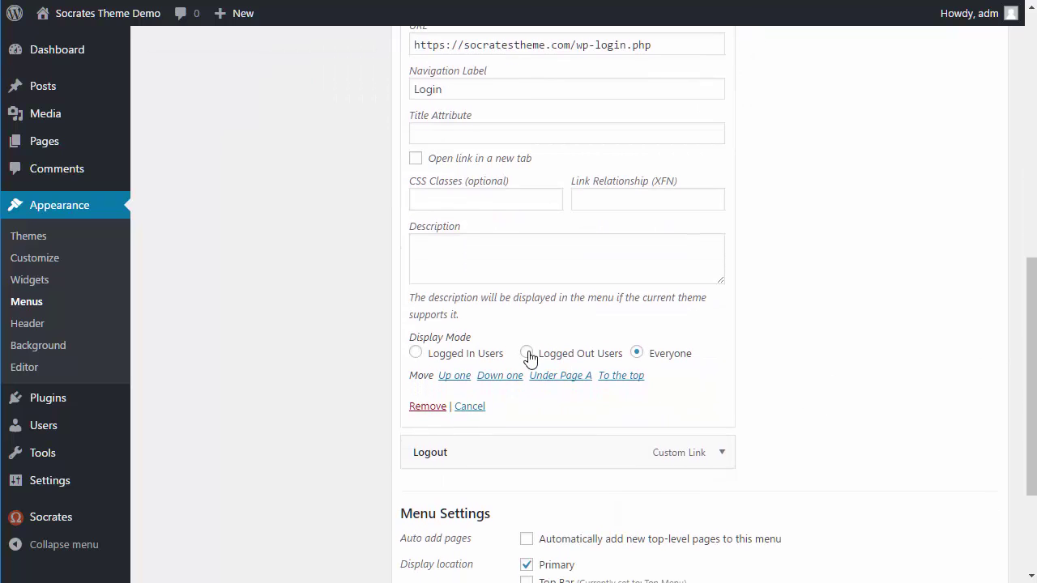
left_click(527, 353)
Set the Logout menu item's display mode to Logged In Users and save the Primary Menu
left_click(720, 455)
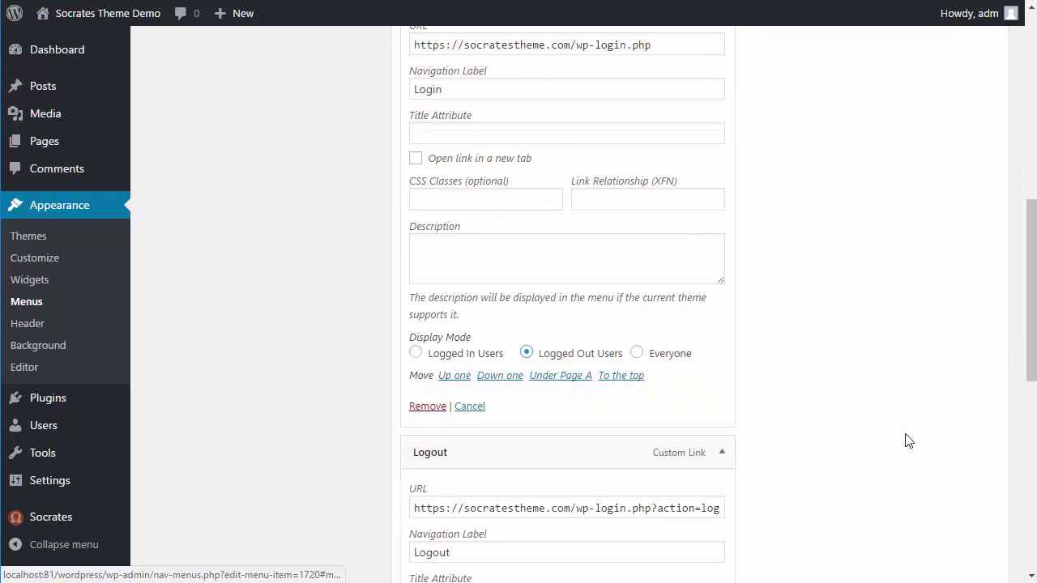
scroll(920, 432, "down", 4)
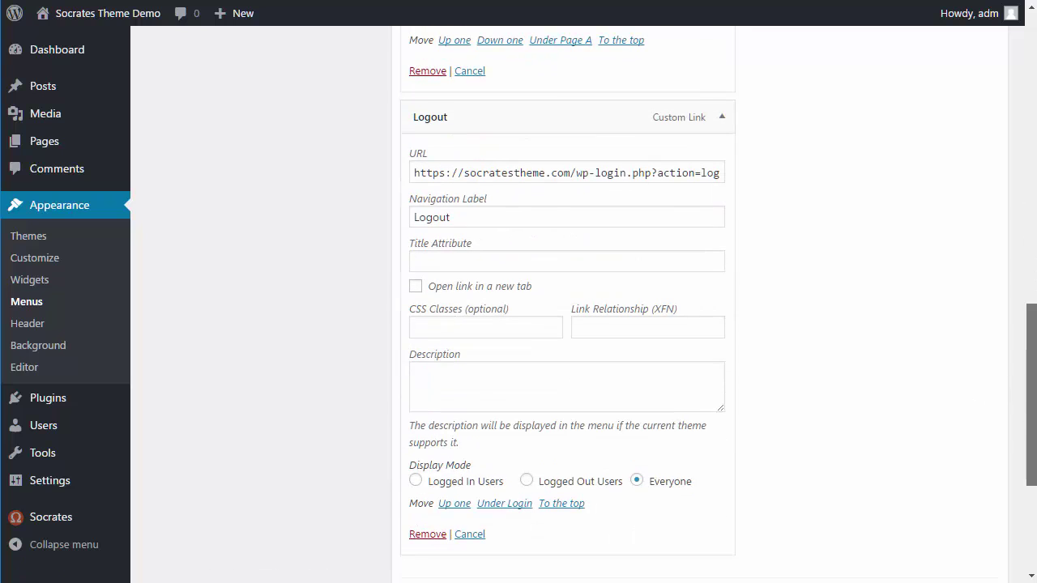
left_click(416, 479)
left_click_drag(1032, 435, 1030, 549)
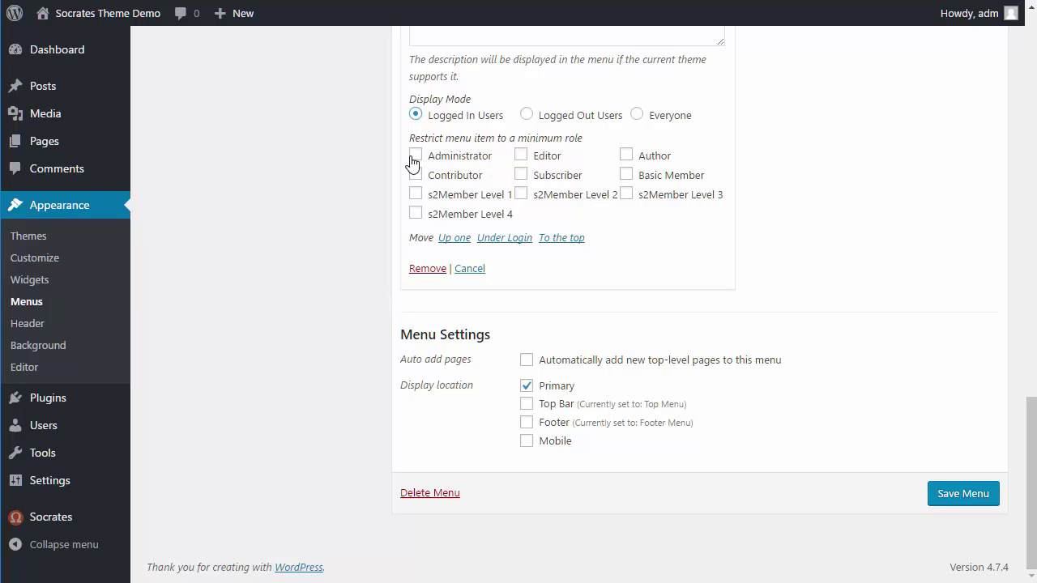
left_click(952, 494)
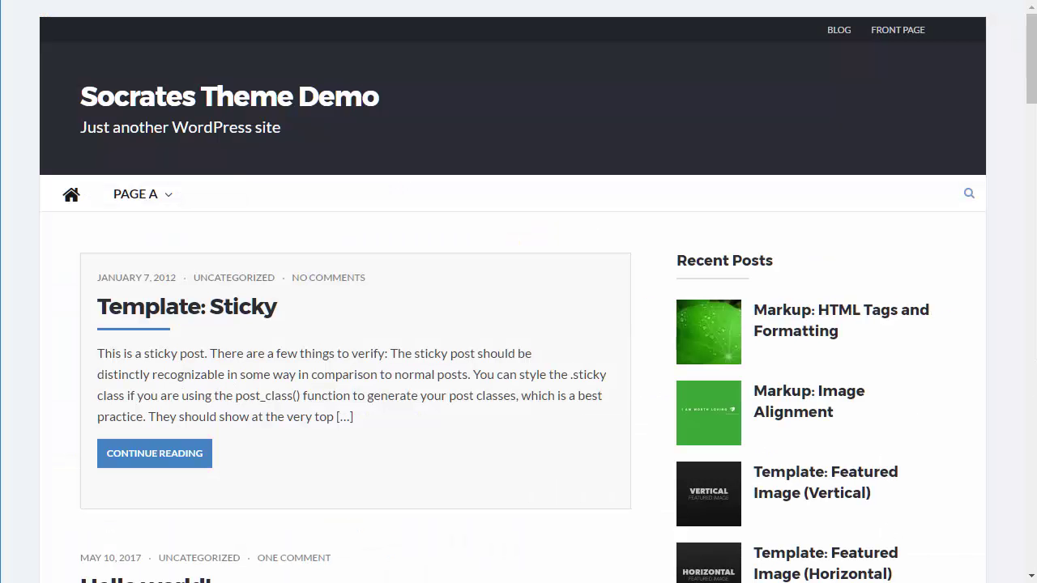
Reload the demo site to check its login and logout navigation links, and return to the menu editor
key("F5")
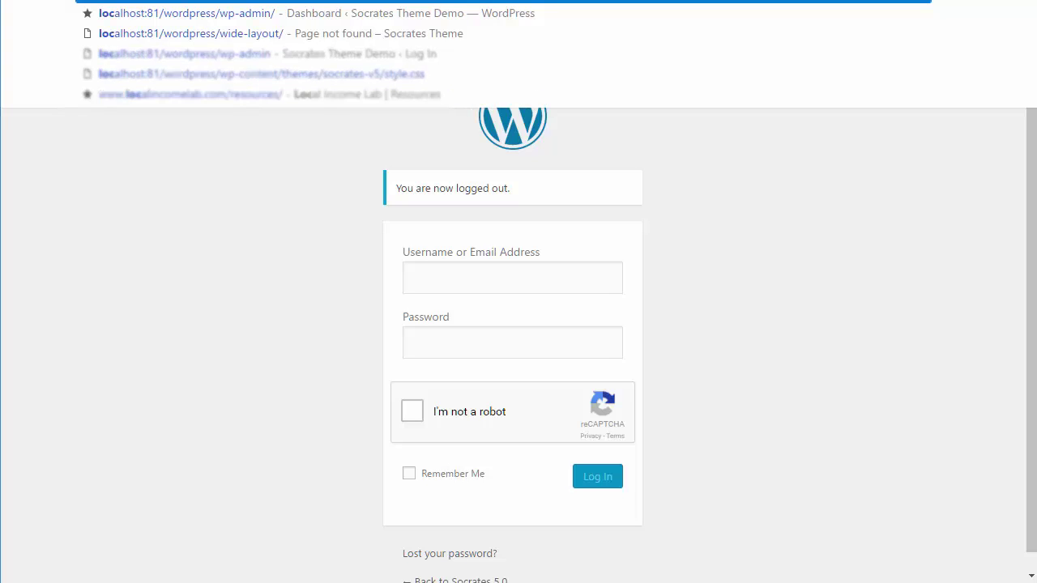
key("Return")
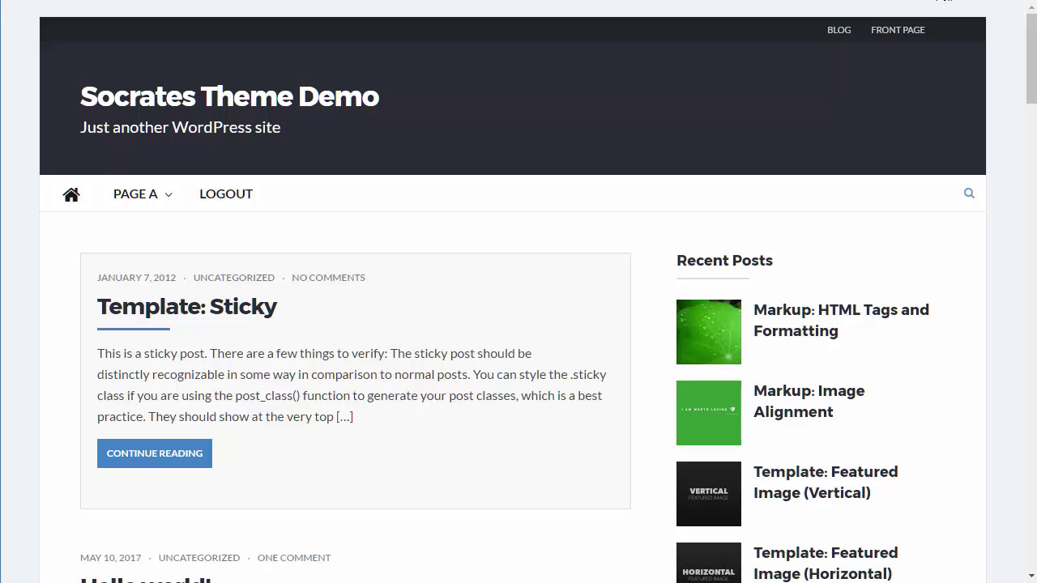
left_click(943, 2)
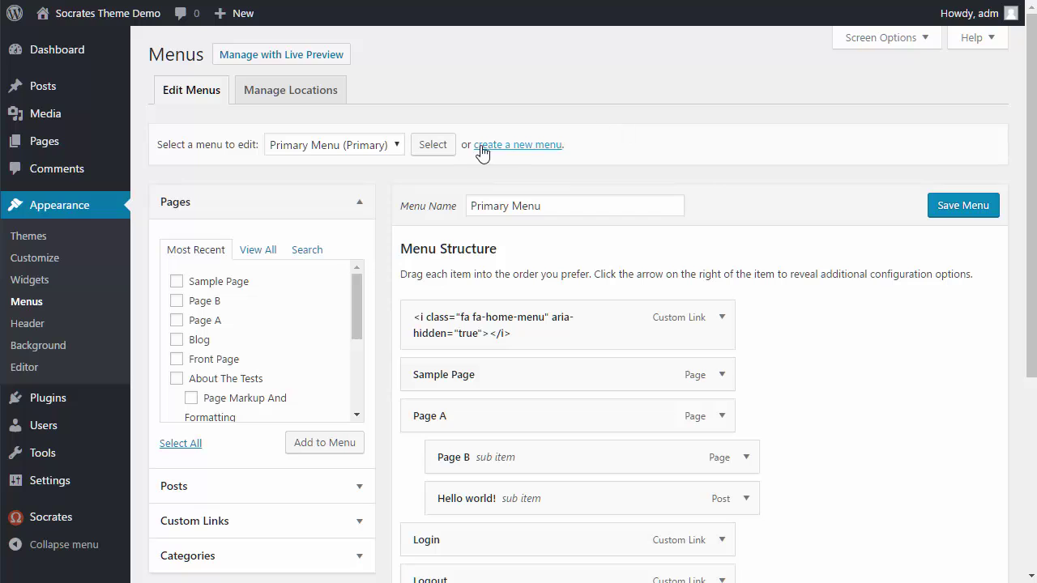
Select the Mobile Menu for editing, add Sample Page, Page B, Page A and Blog to it, and save it
left_click(356, 145)
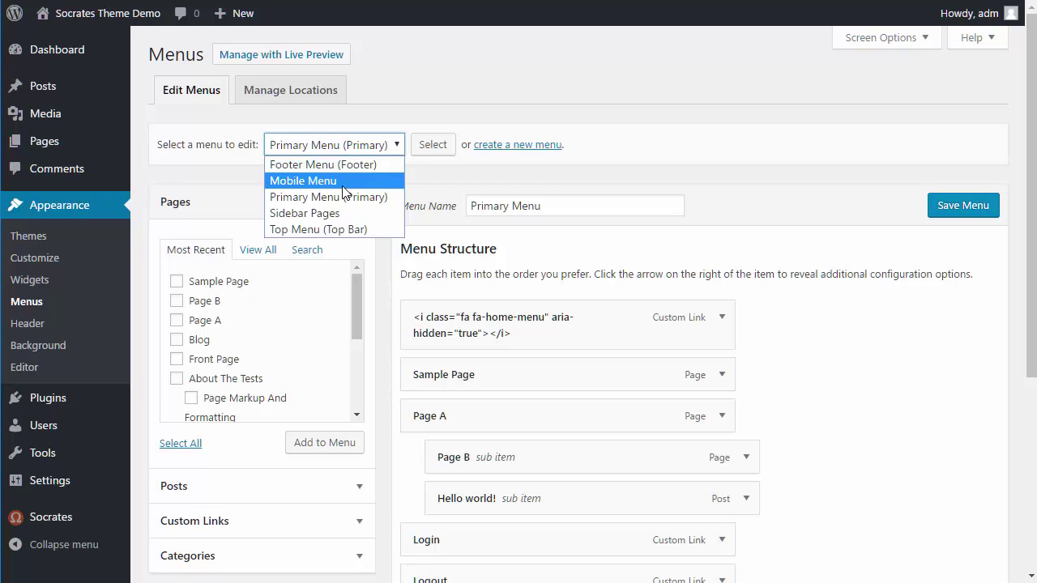
left_click(307, 181)
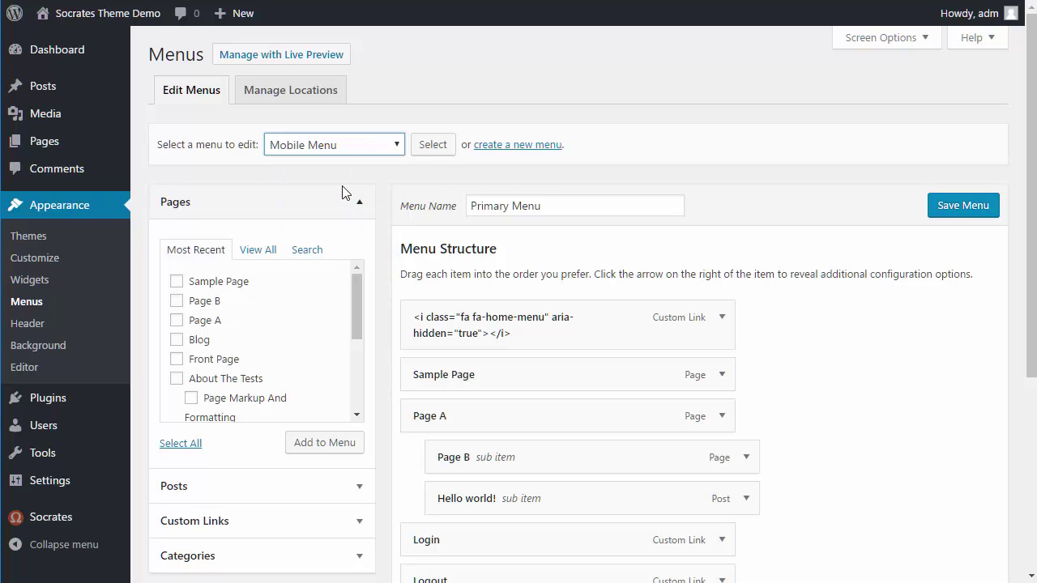
left_click(421, 149)
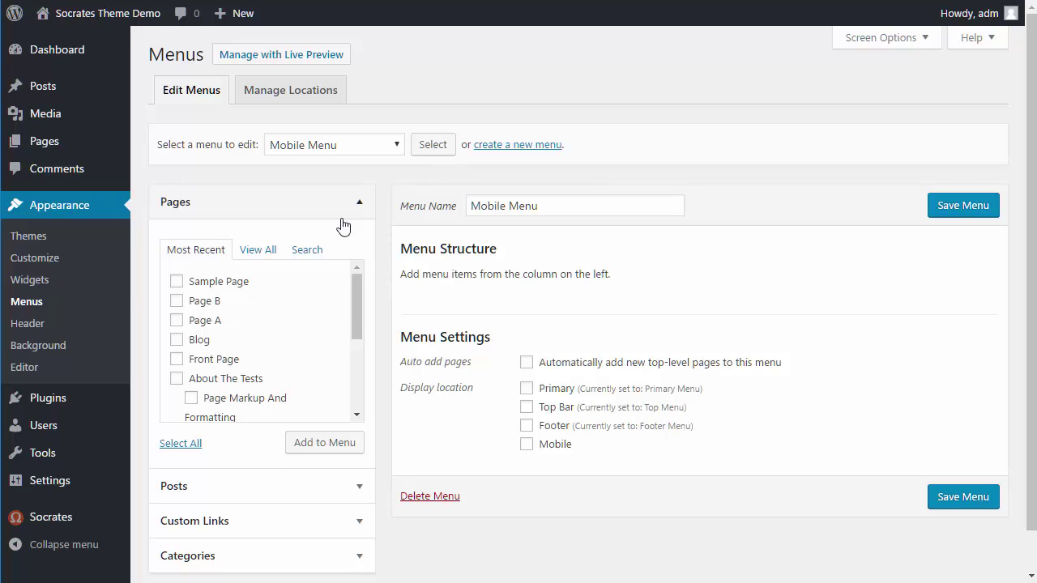
left_click(177, 282)
left_click(176, 300)
left_click(177, 319)
left_click(176, 340)
left_click(319, 442)
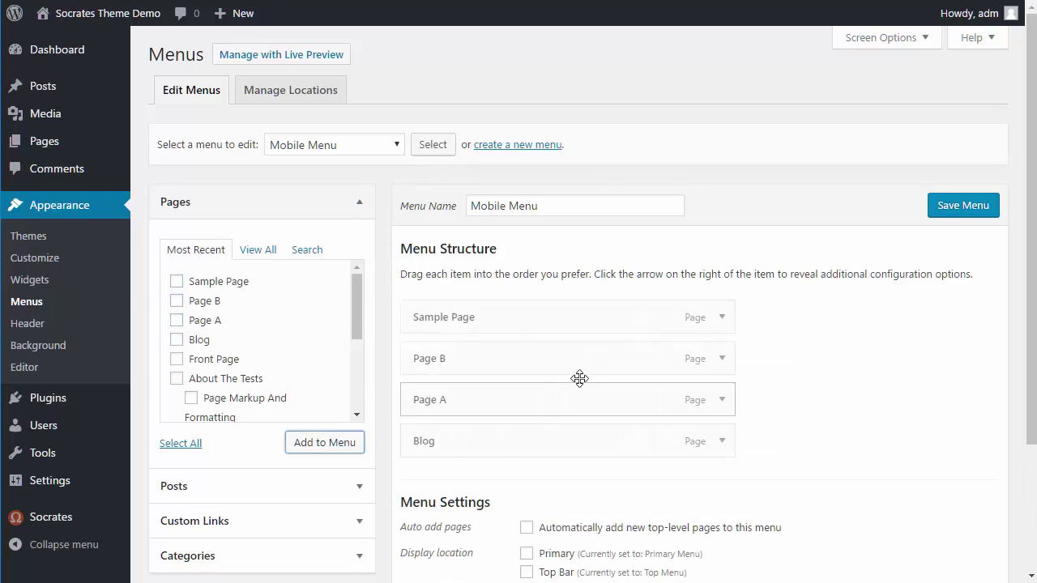
left_click(963, 205)
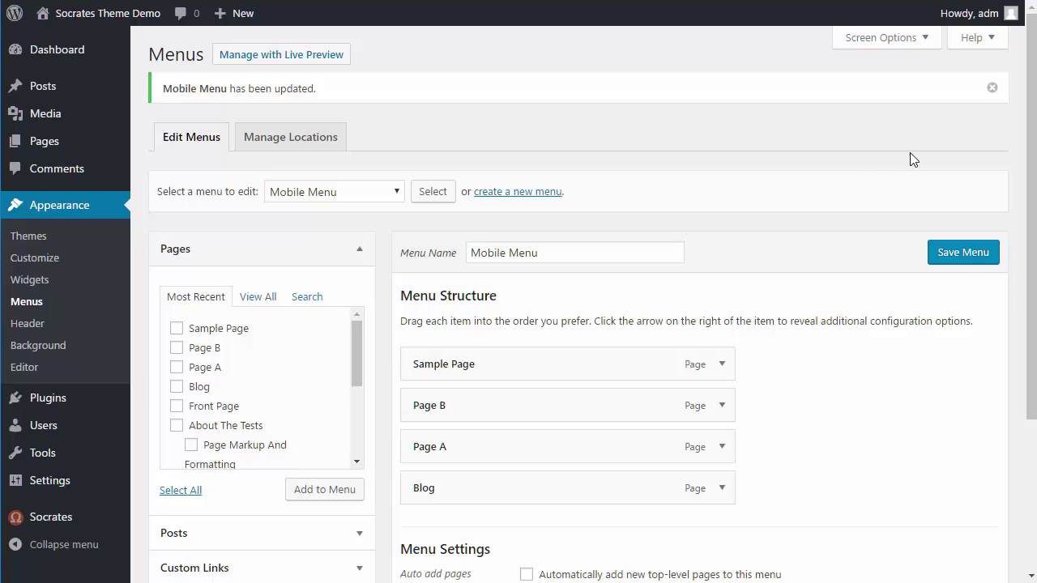
Look through the most used, complete and search views of the categories available as menu items
scroll(1029, 173, "down", 3)
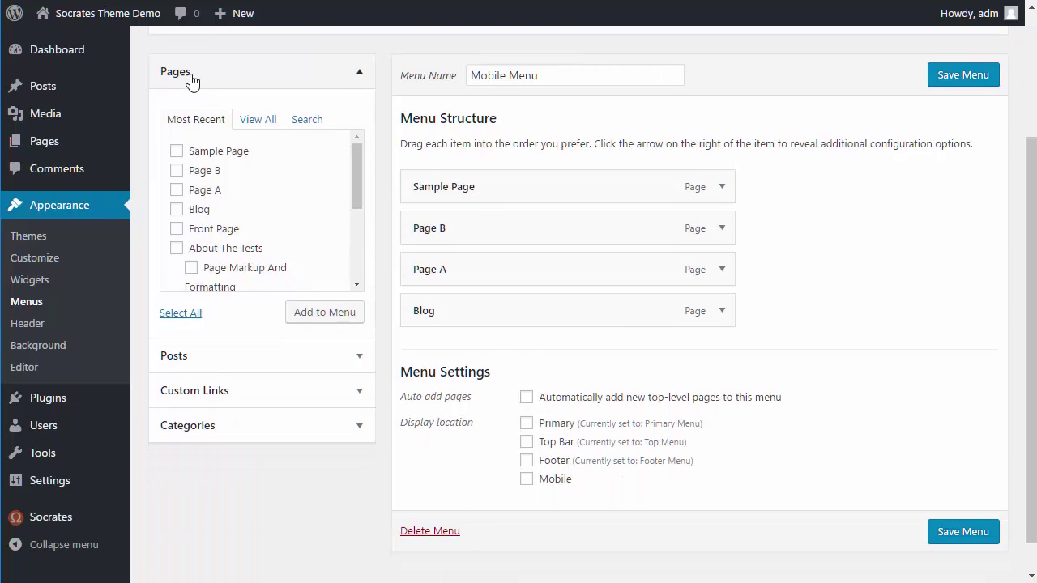
left_click(201, 429)
left_click(257, 228)
left_click(309, 227)
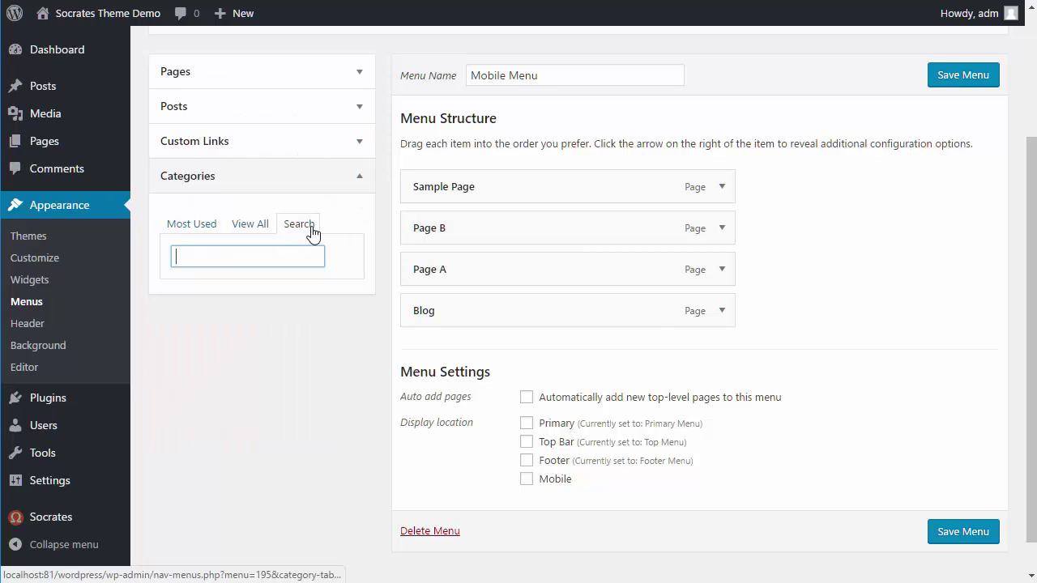
left_click(209, 229)
left_click(346, 181)
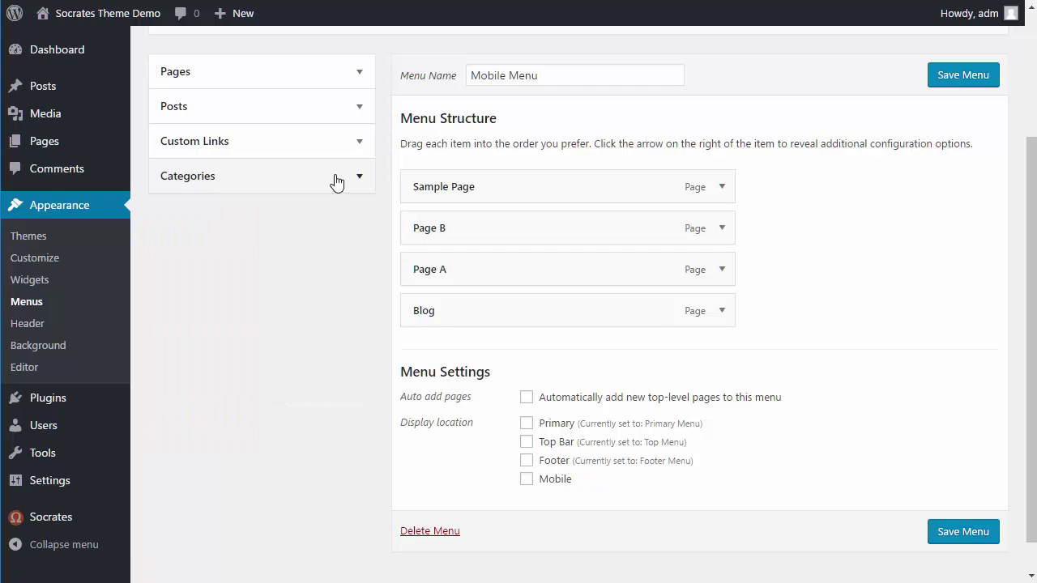
Nest Page B under Sample Page and both Page A and Blog under Page B, and save the Mobile Menu
left_click_drag(466, 229, 528, 228)
left_click_drag(497, 273, 647, 323)
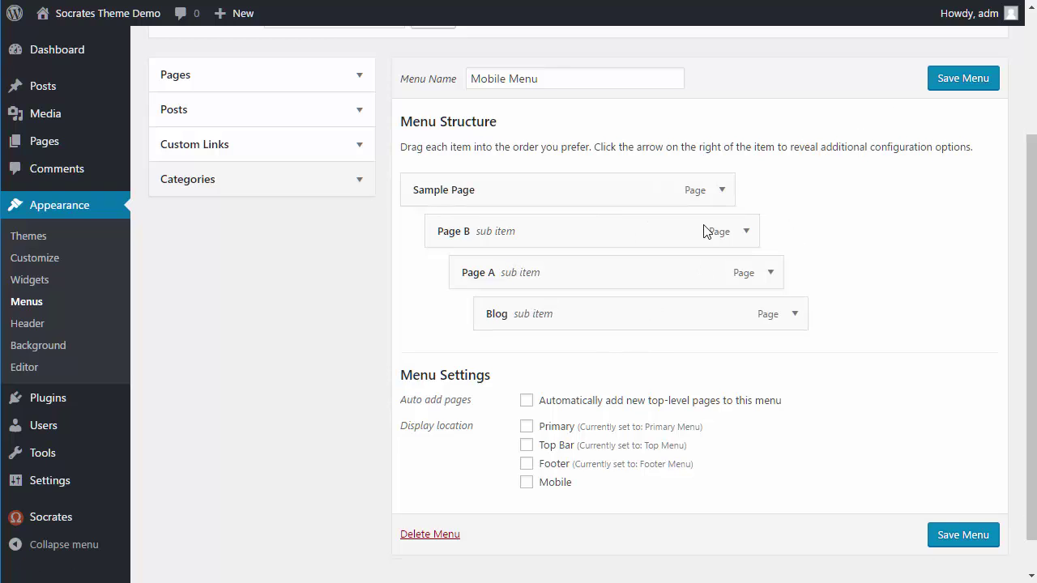
left_click_drag(592, 302, 571, 308)
left_click(960, 80)
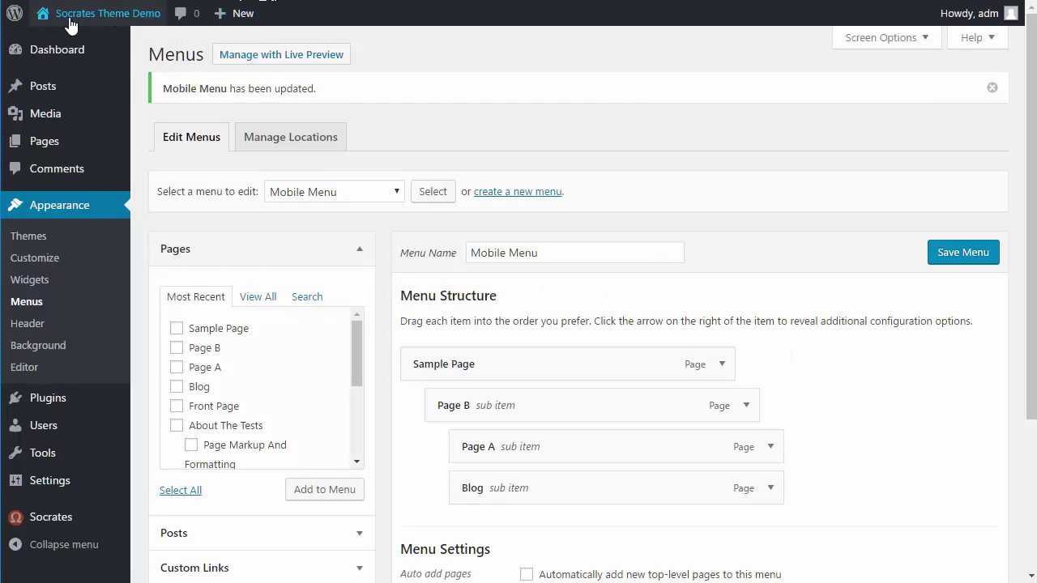
Visit the demo site and check the Page A item in the primary navigation
mouse_move(69, 22)
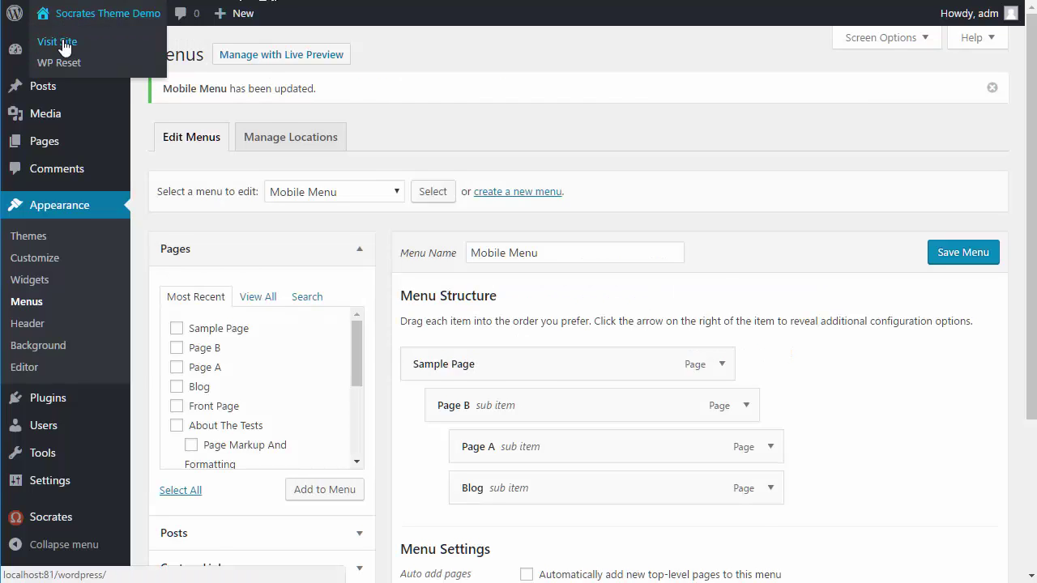
left_click(65, 45)
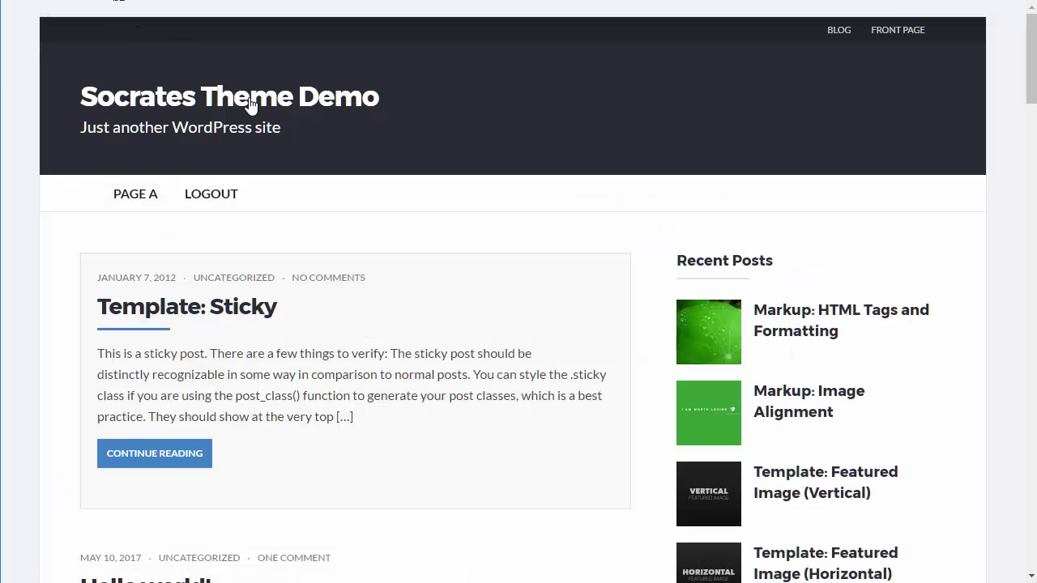
mouse_move(143, 203)
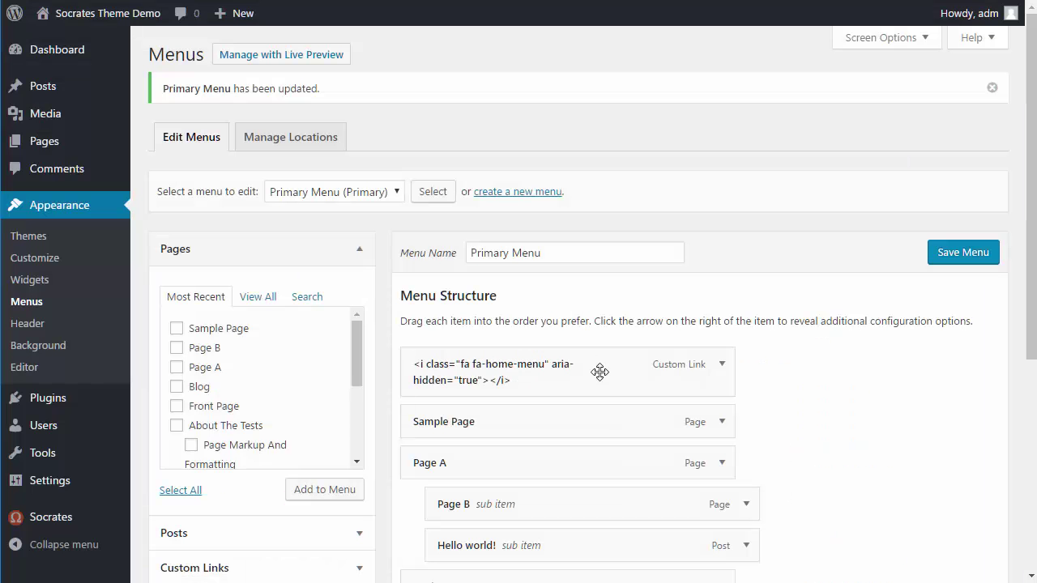
Nest Hello world! under Page B in the Primary Menu, save it, and check the nested Page A submenu on the site
left_click_drag(571, 531, 609, 528)
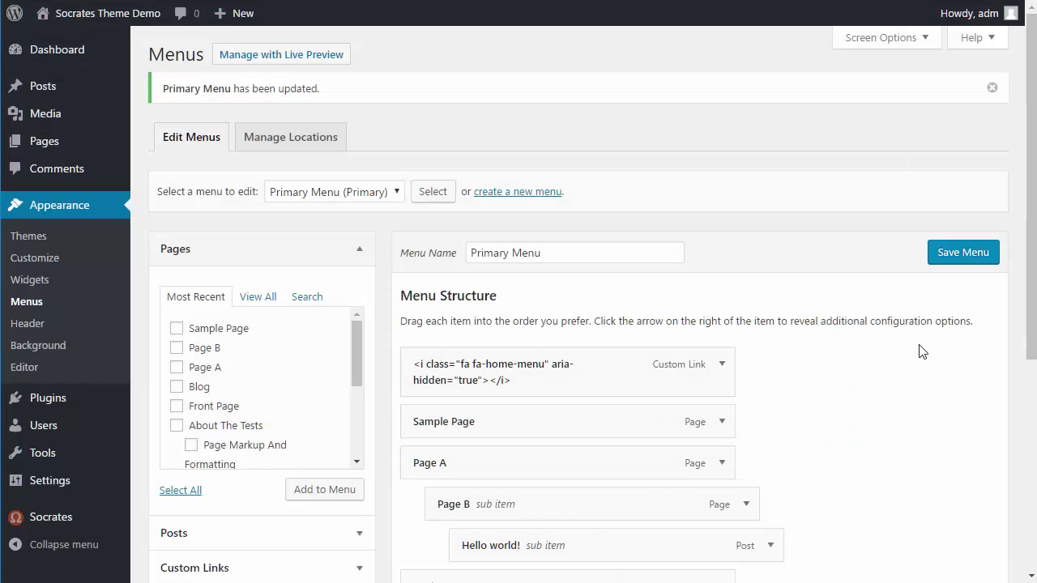
left_click(967, 264)
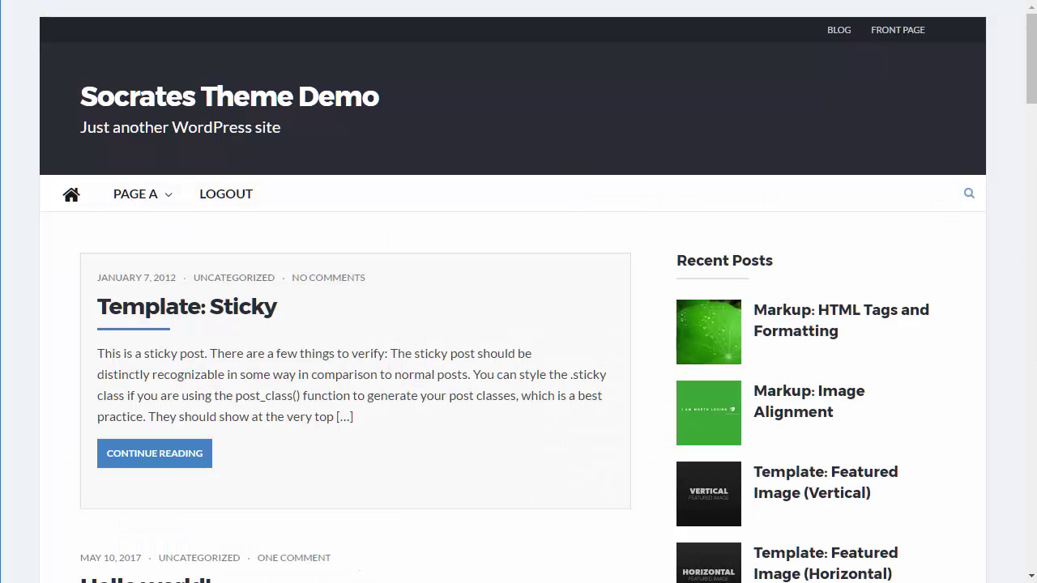
mouse_move(146, 201)
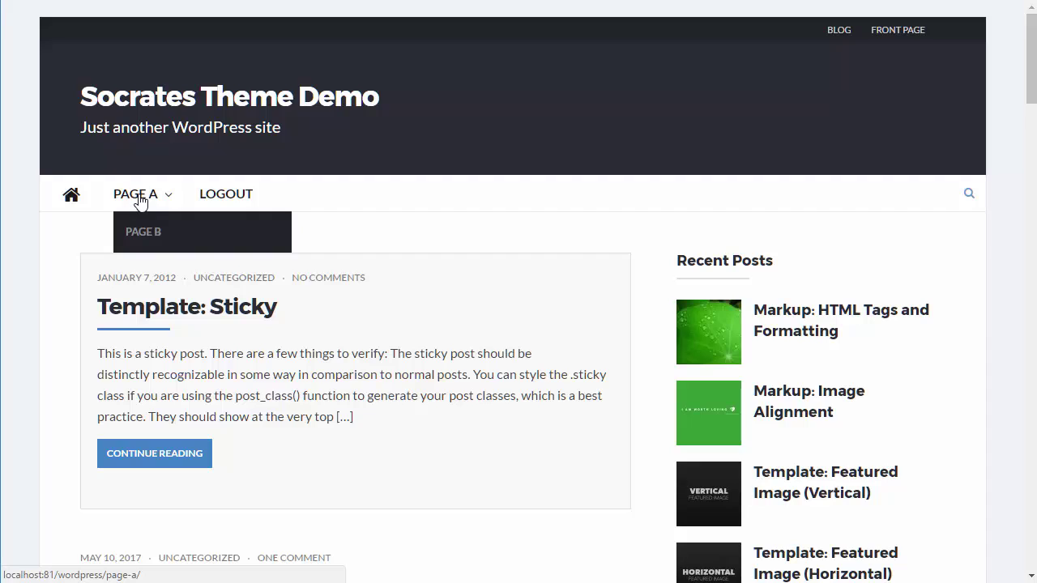
mouse_move(262, 234)
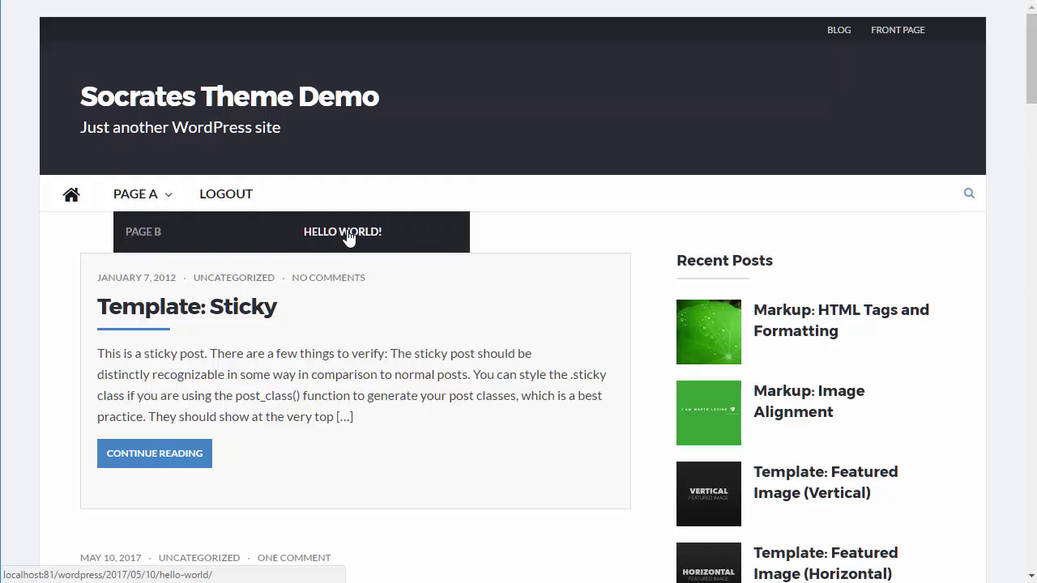